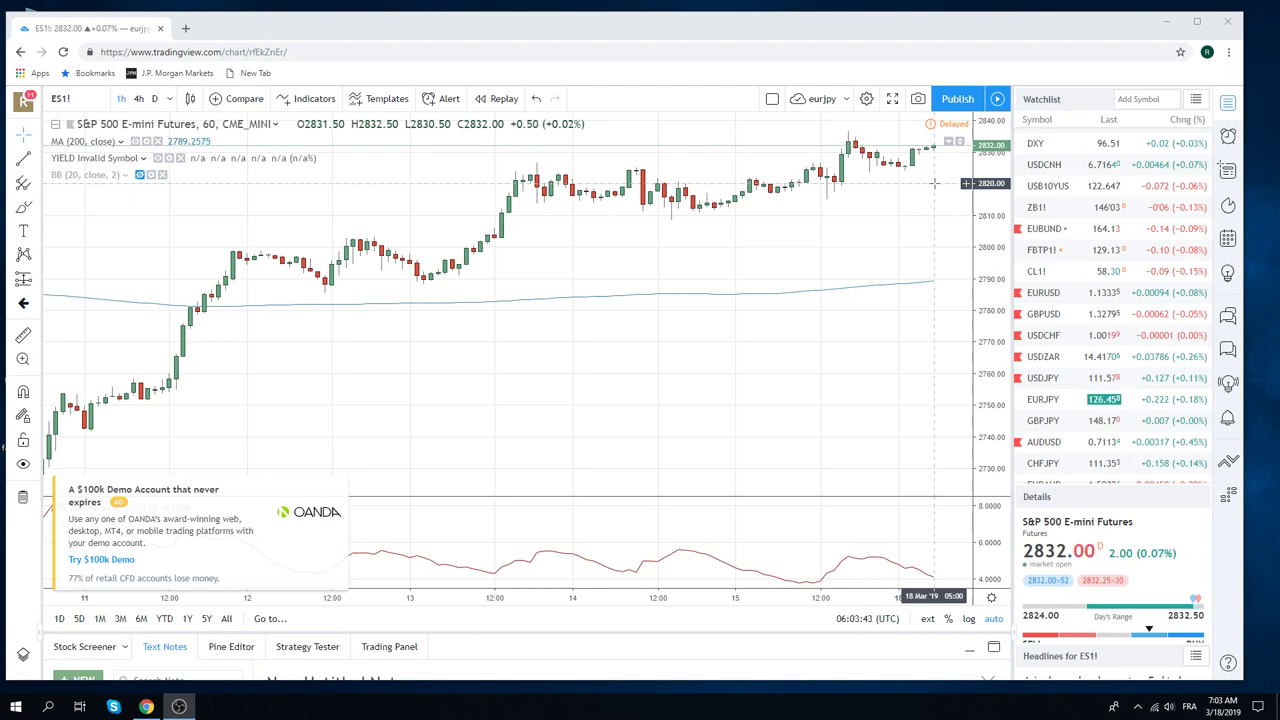
- Load GBPUSD from the watchlist on the daily (1D) interval and zoom in on recent candles
left_click(1043, 314)
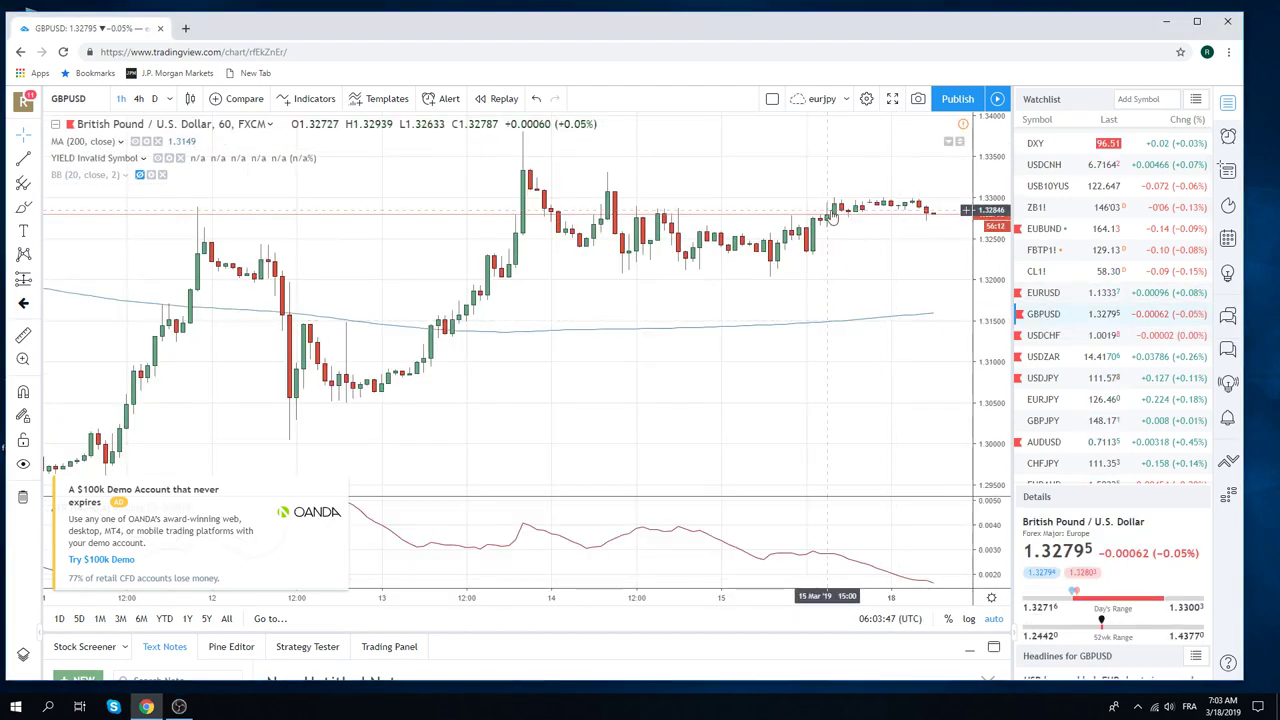
scroll(760, 300, "down", 5)
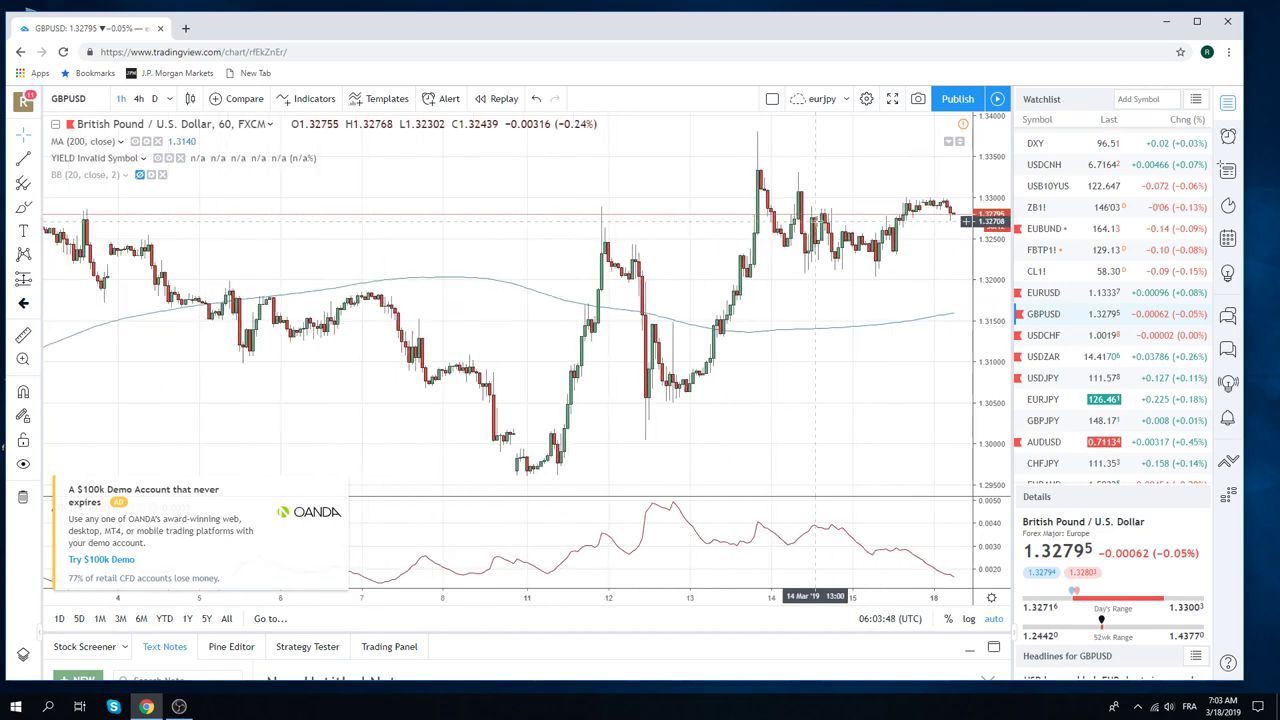
left_click(154, 98)
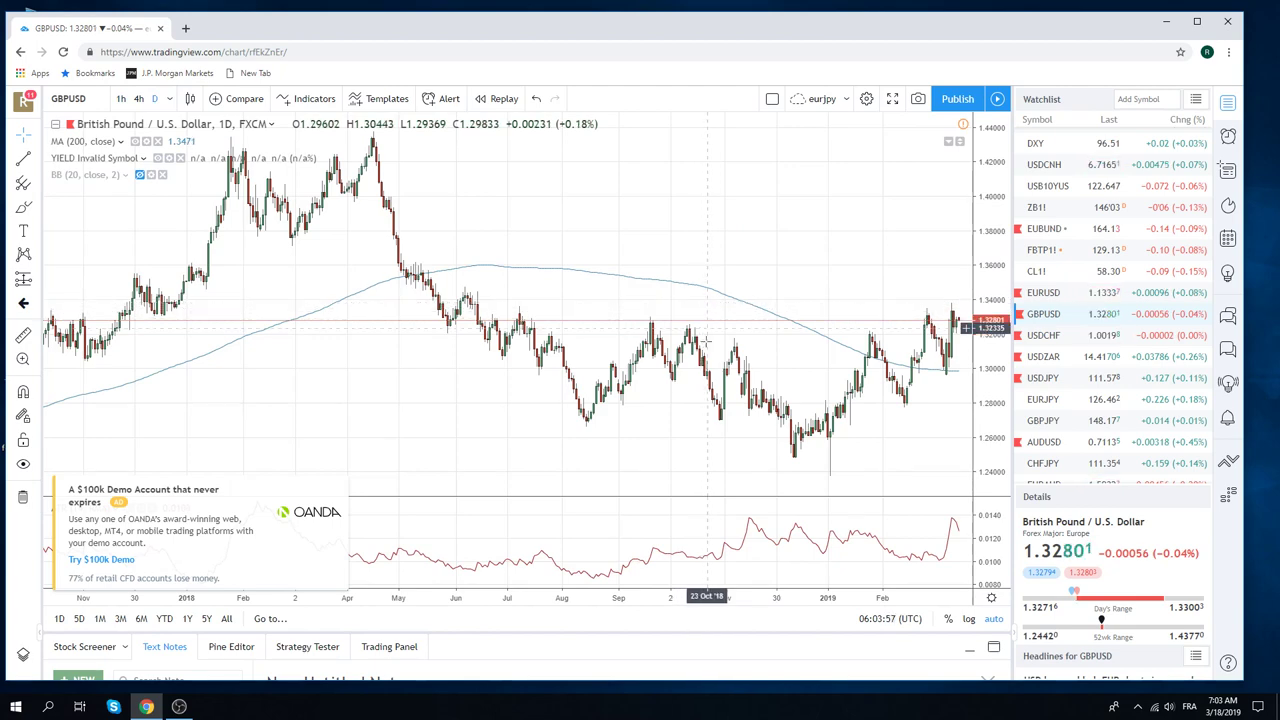
scroll(702, 303, "up", 2)
scroll(684, 366, "up", 2)
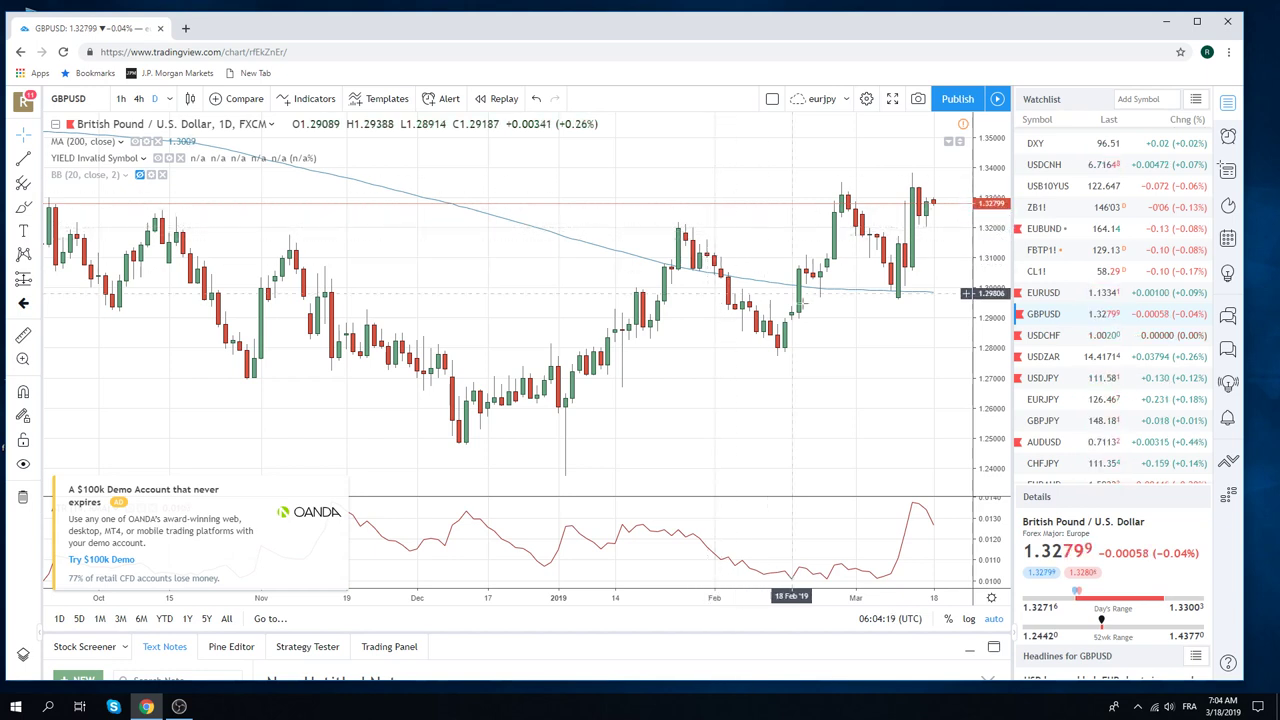
- Load EURUSD from the watchlist, then zoom out and back in to review its two trendlines
left_click(1044, 292)
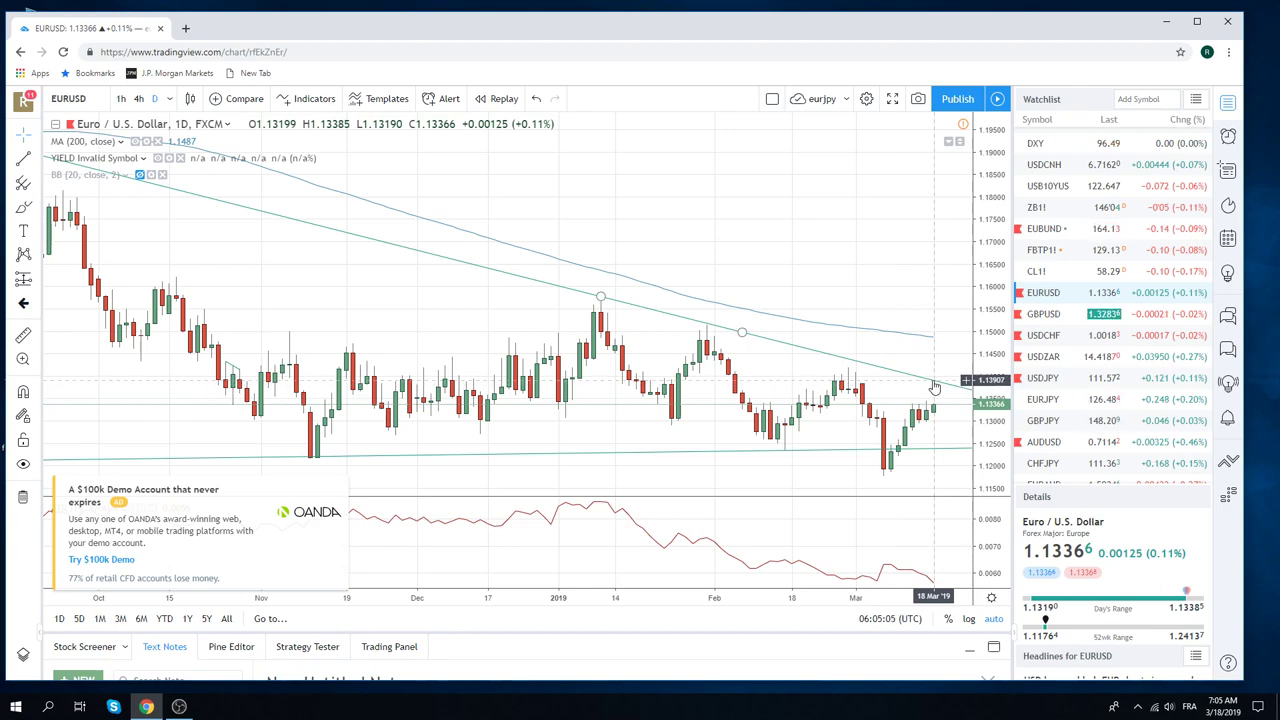
scroll(930, 387, "down", 2)
scroll(925, 387, "up", 1)
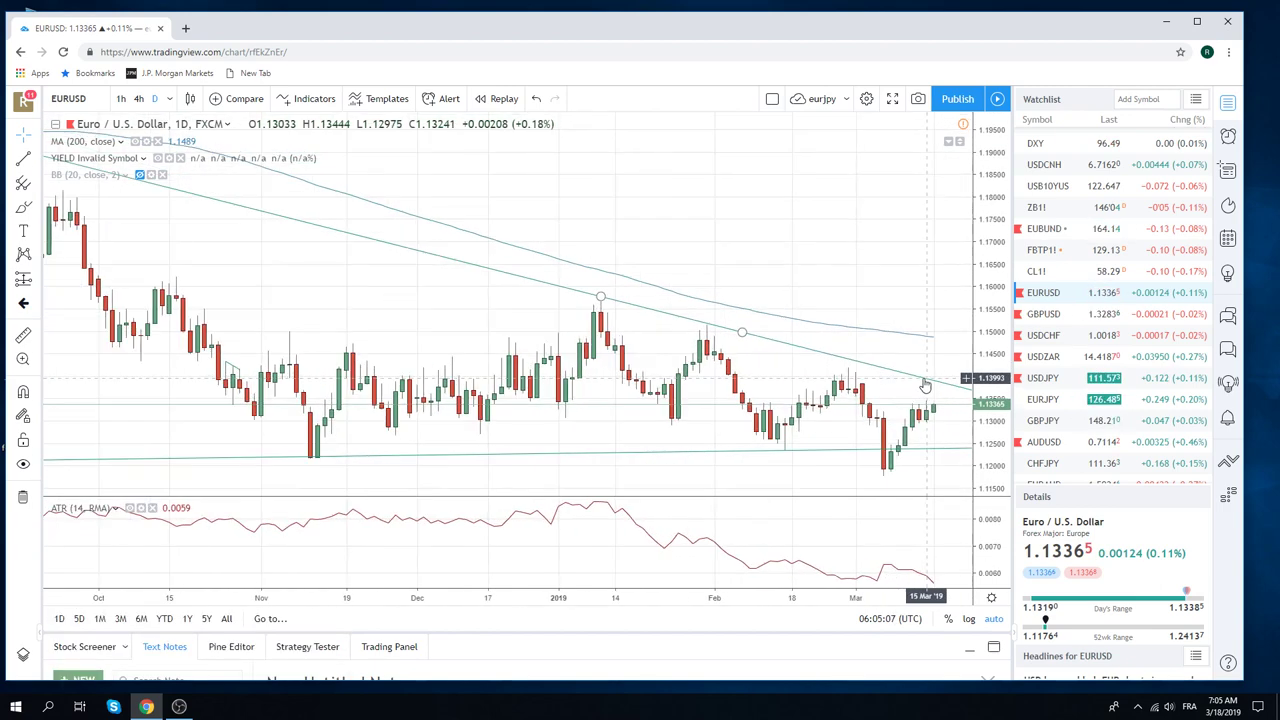
scroll(925, 387, "up", 1)
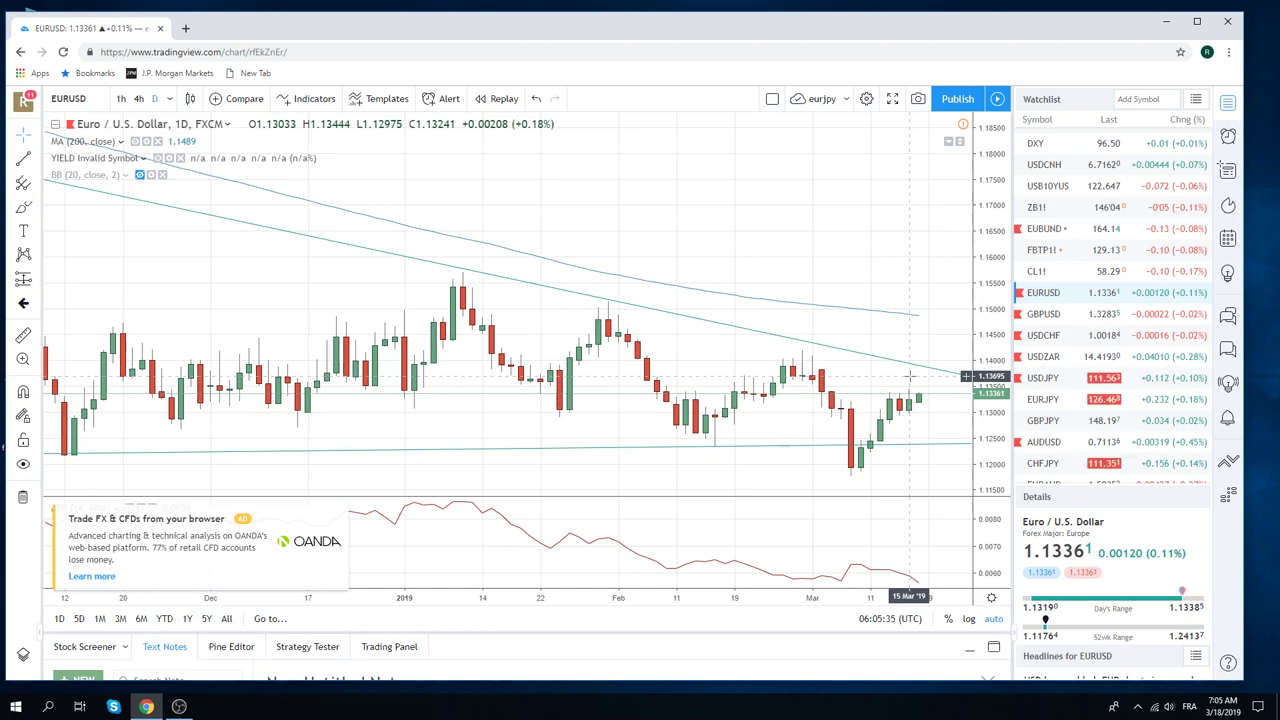
- Load ES1! S&P 500 E-mini futures from the watchlist and set it to the 1h interval
scroll(1110, 262, "up", 2)
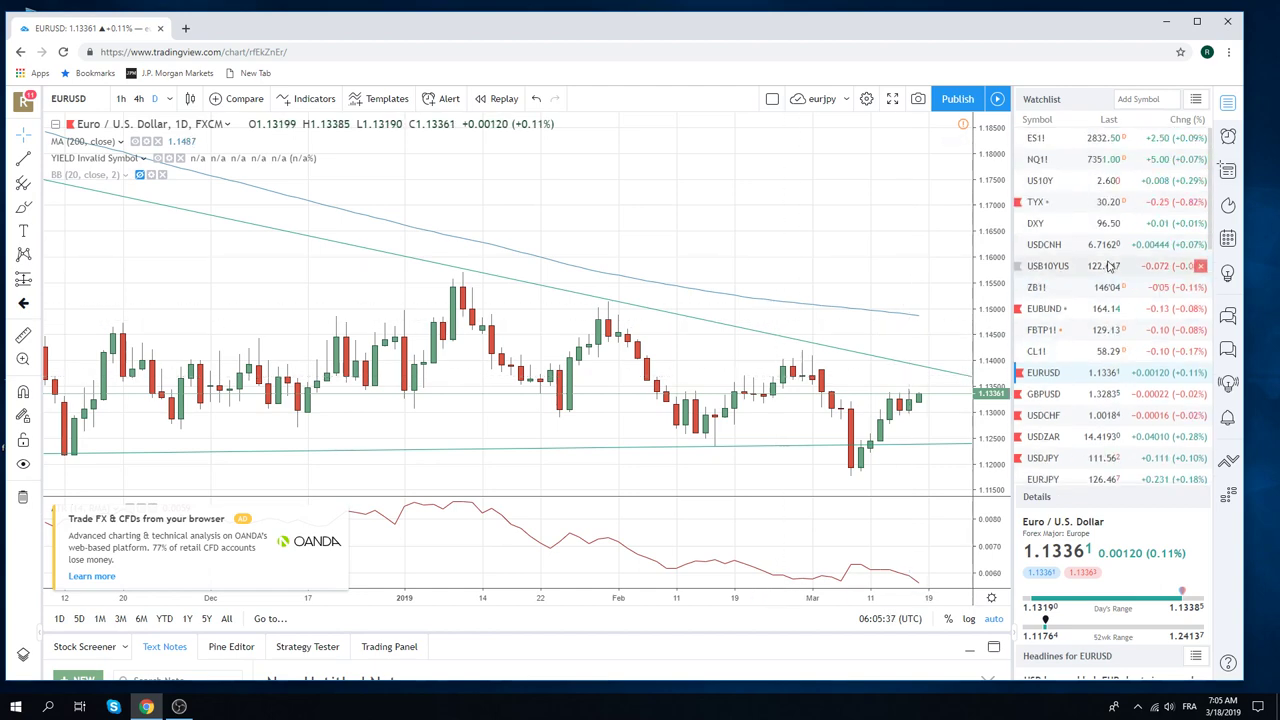
left_click(1058, 142)
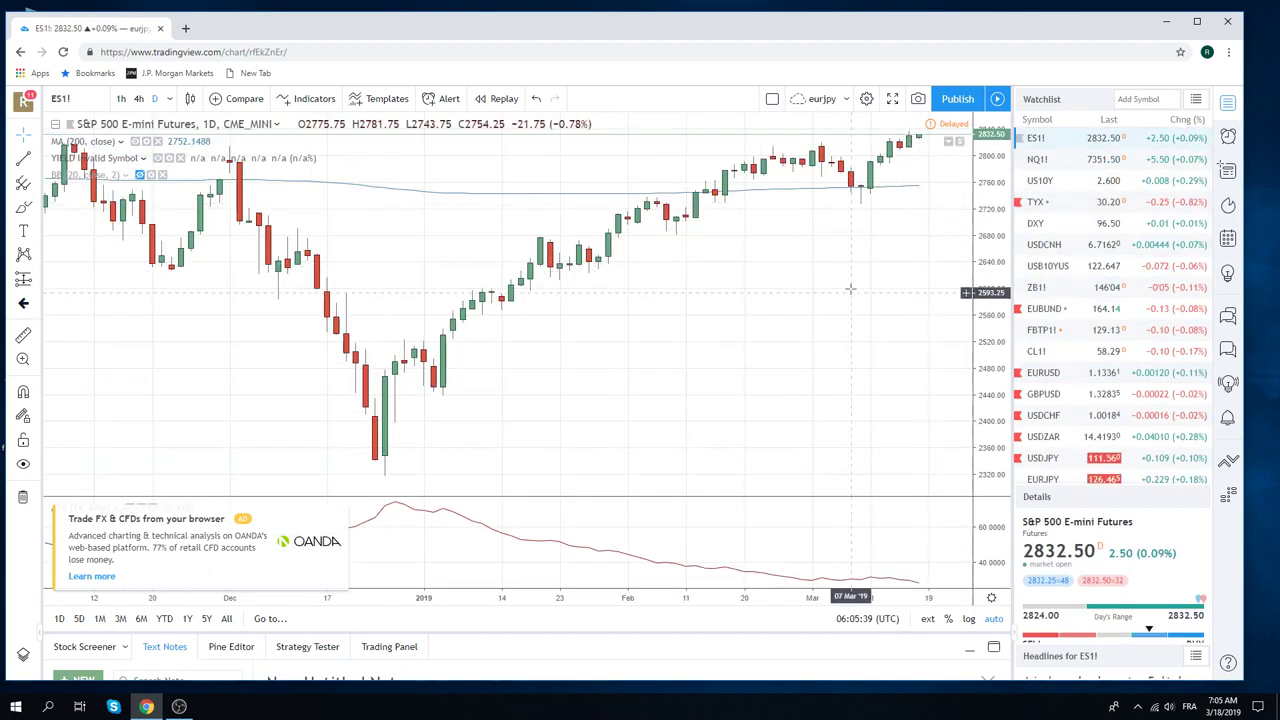
scroll(850, 285, "down", 3)
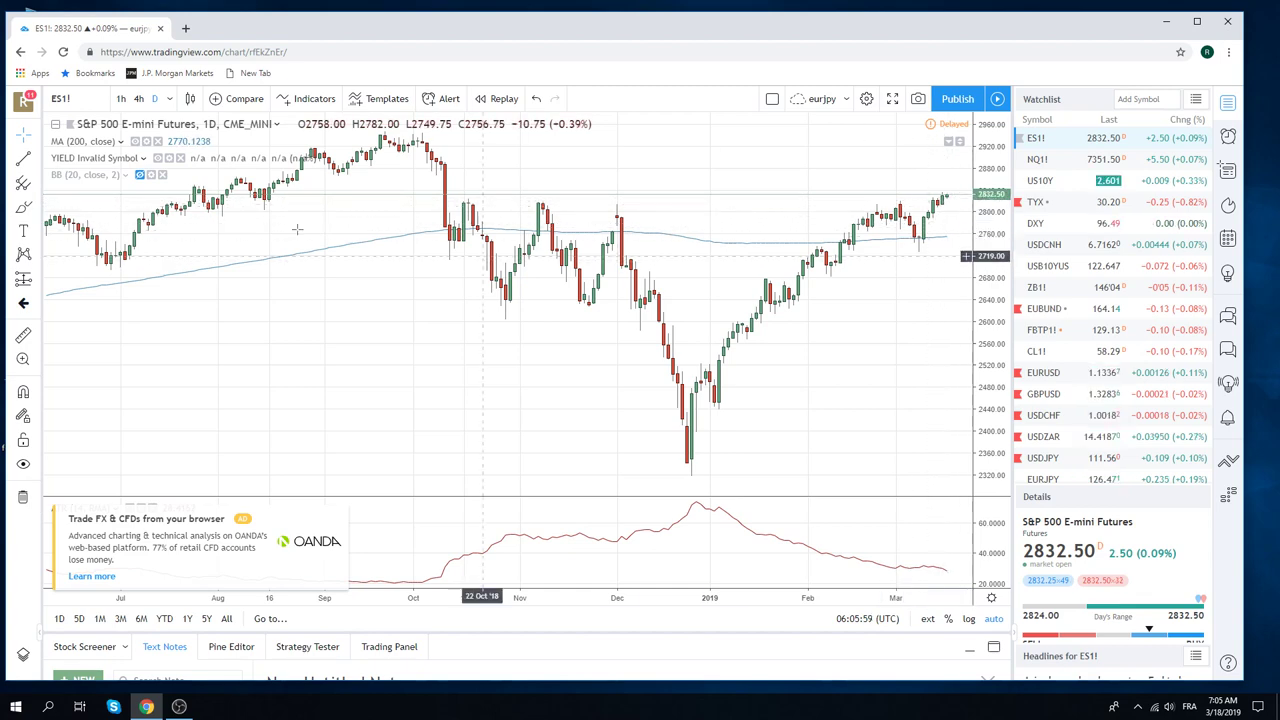
left_click(122, 100)
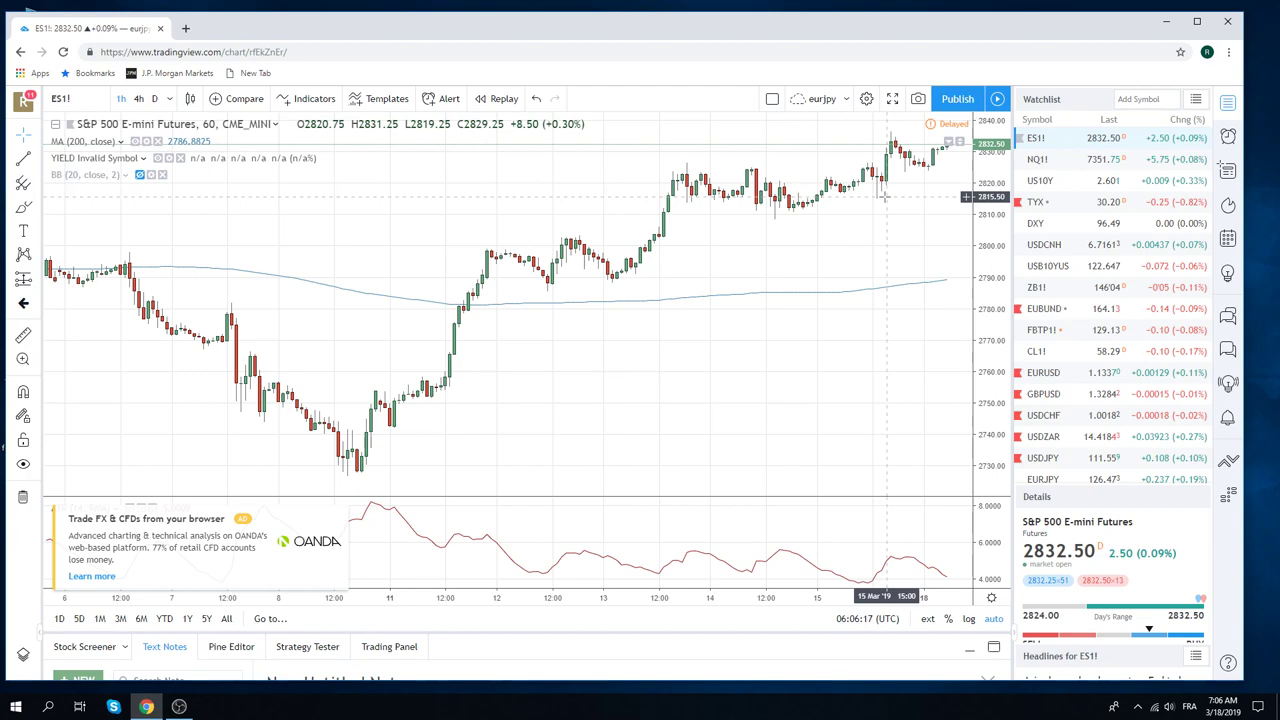
- Switch the ES1! chart back to the daily (1D) interval
scroll(870, 220, "down", 3)
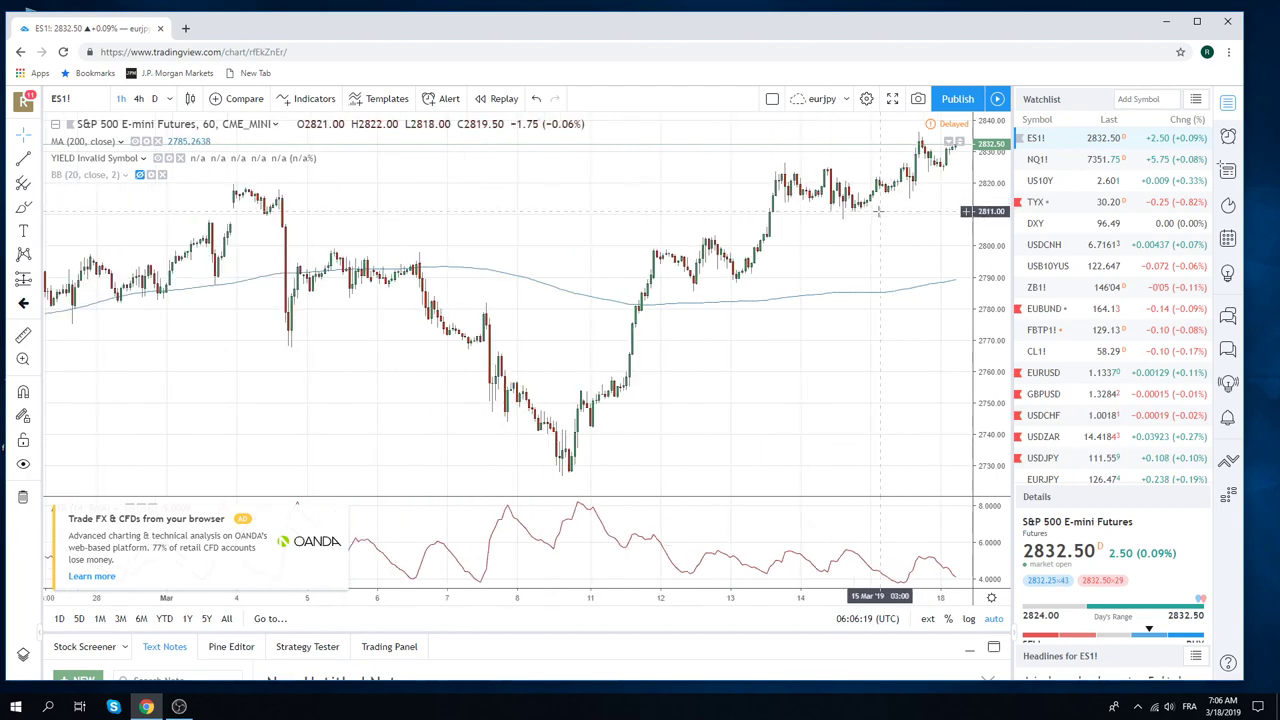
scroll(835, 275, "down", 3)
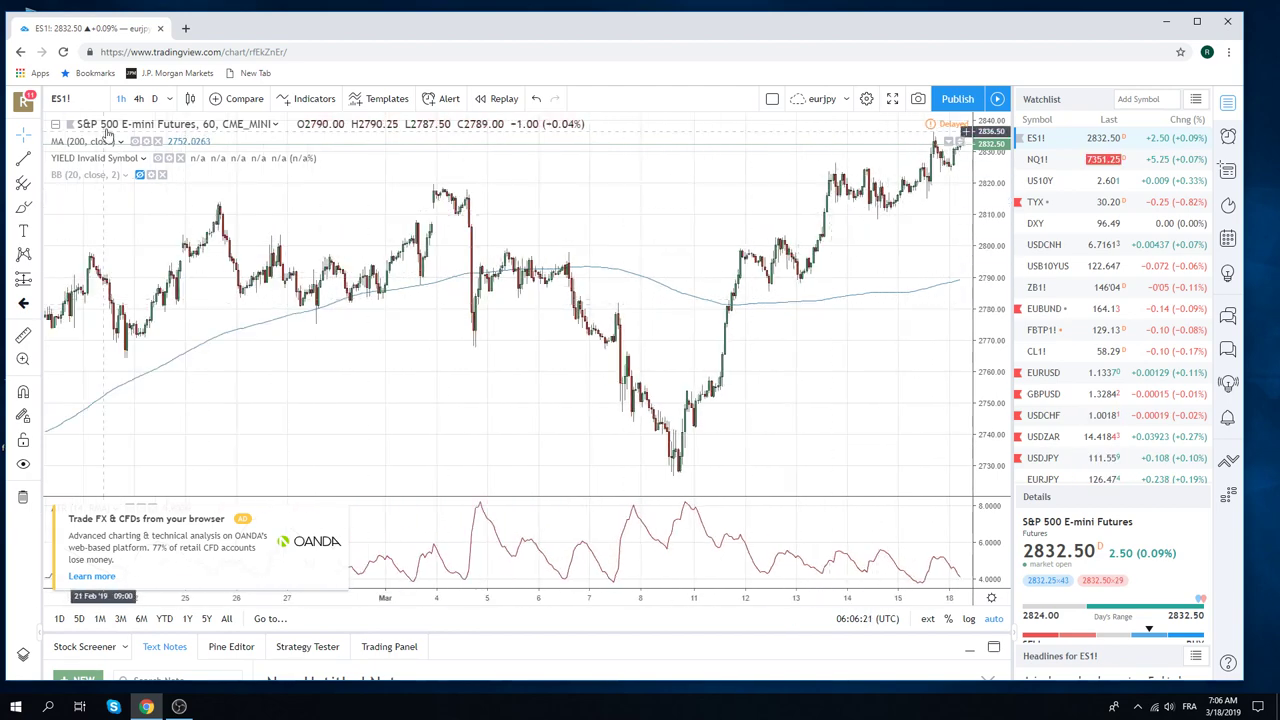
left_click(154, 98)
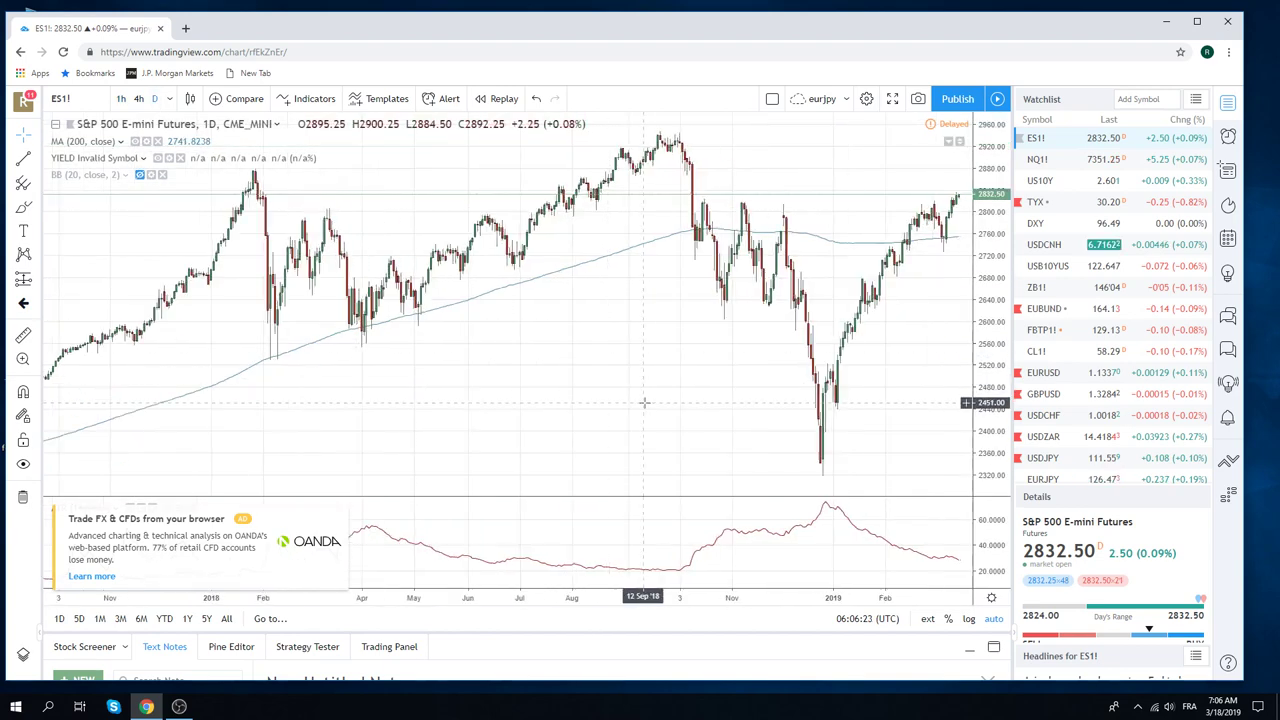
scroll(646, 400, "up", 3)
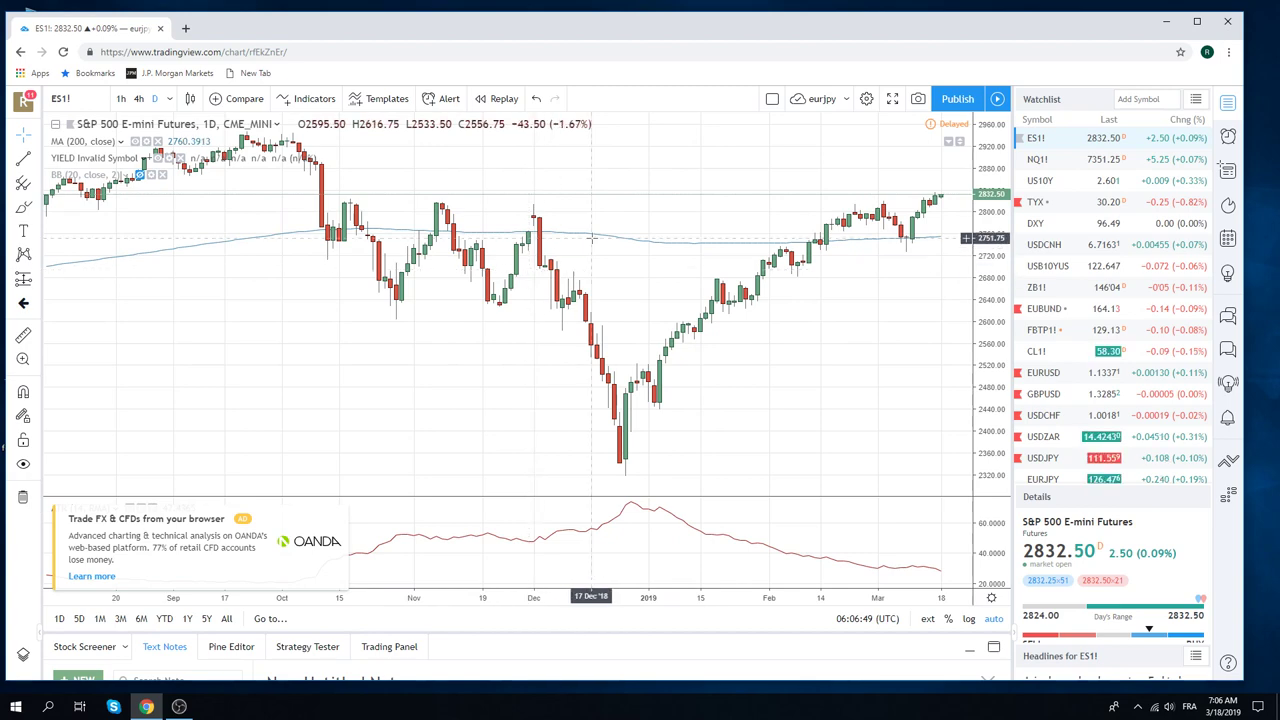
- Pan and zoom out over the daily history spanning May 2018 to March 2019
scroll(592, 238, "left", 5)
scroll(598, 256, "right", 2)
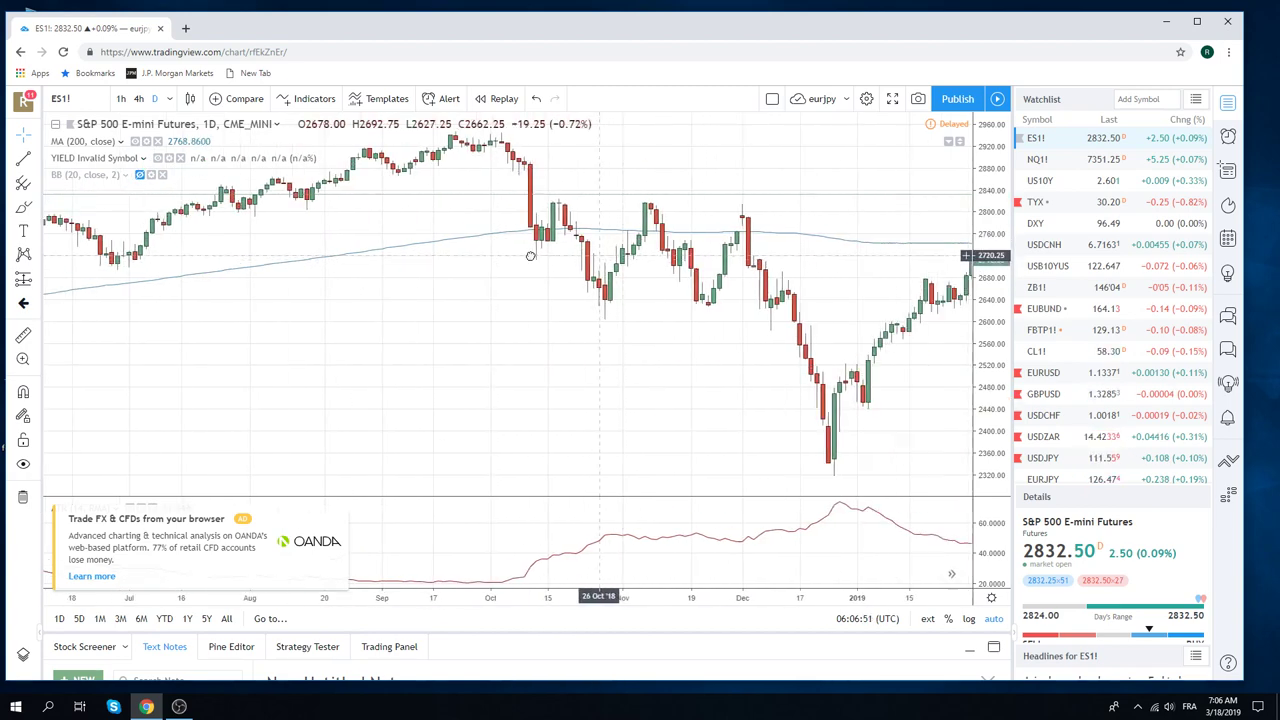
scroll(531, 256, "right", 5)
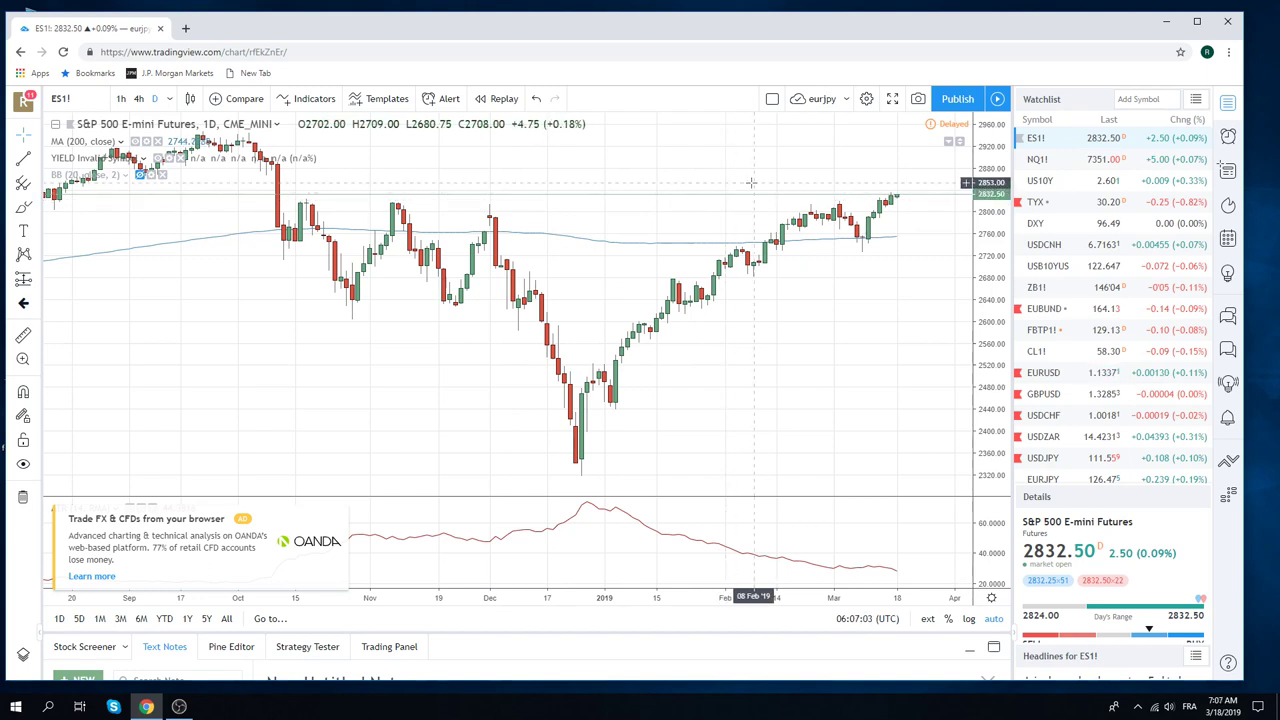
scroll(766, 200, "down", 1)
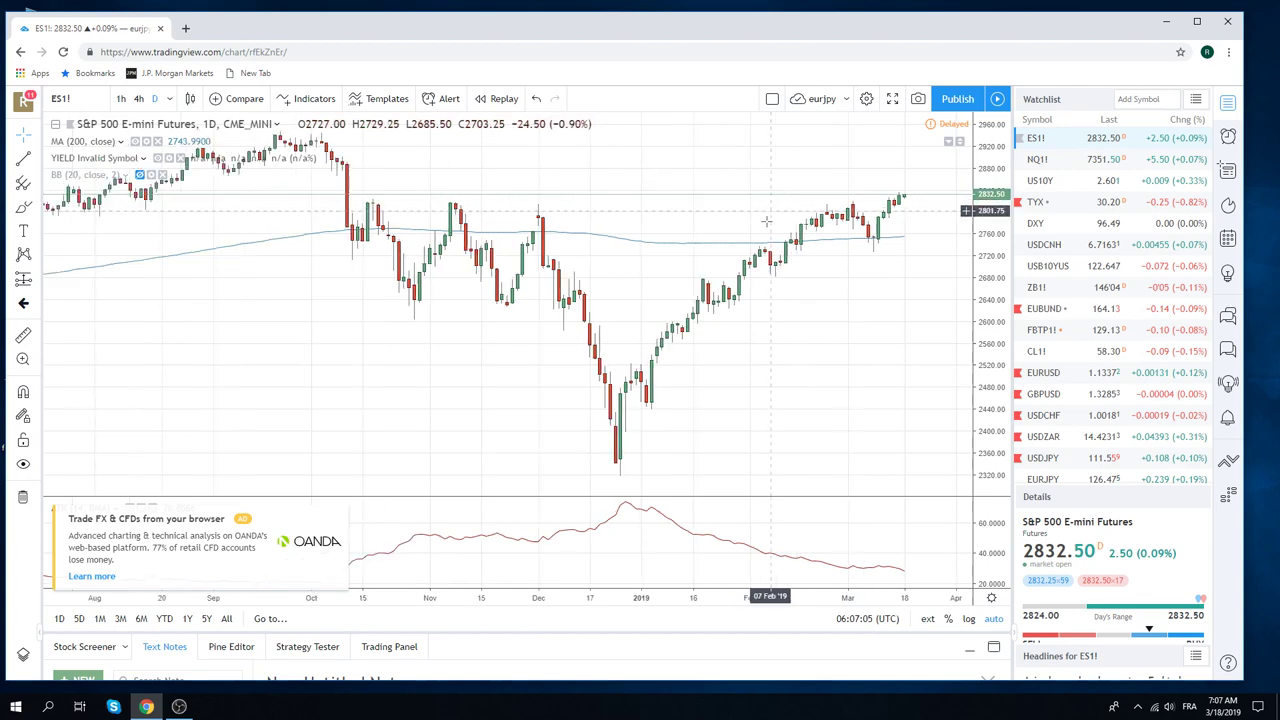
scroll(786, 205, "down", 1)
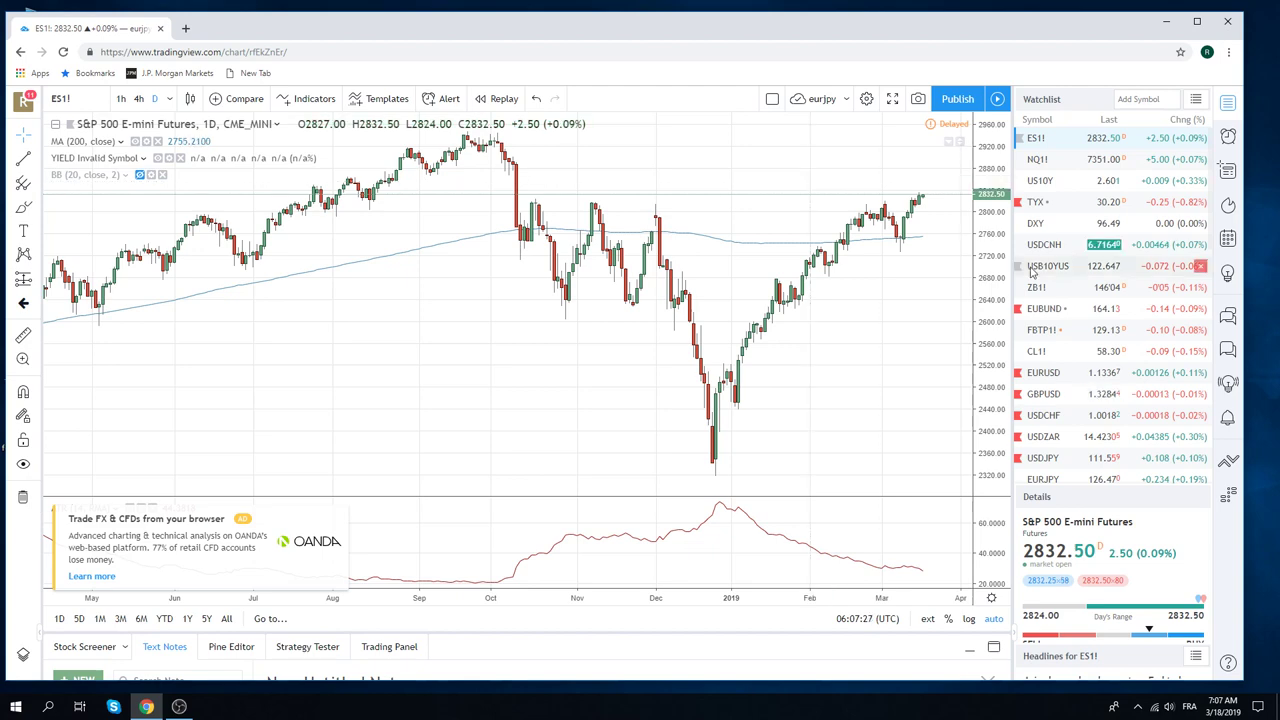
scroll(1070, 275, "down", 1)
scroll(1070, 275, "down", 1)
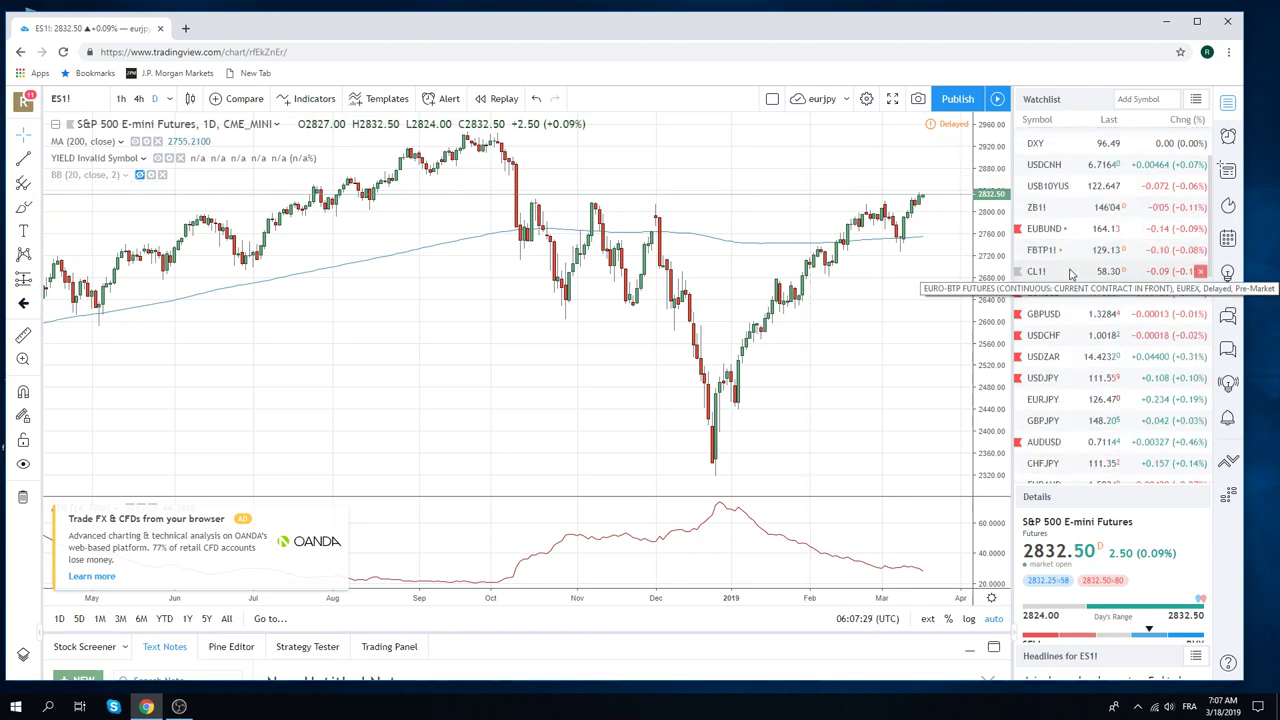
left_click(1048, 442)
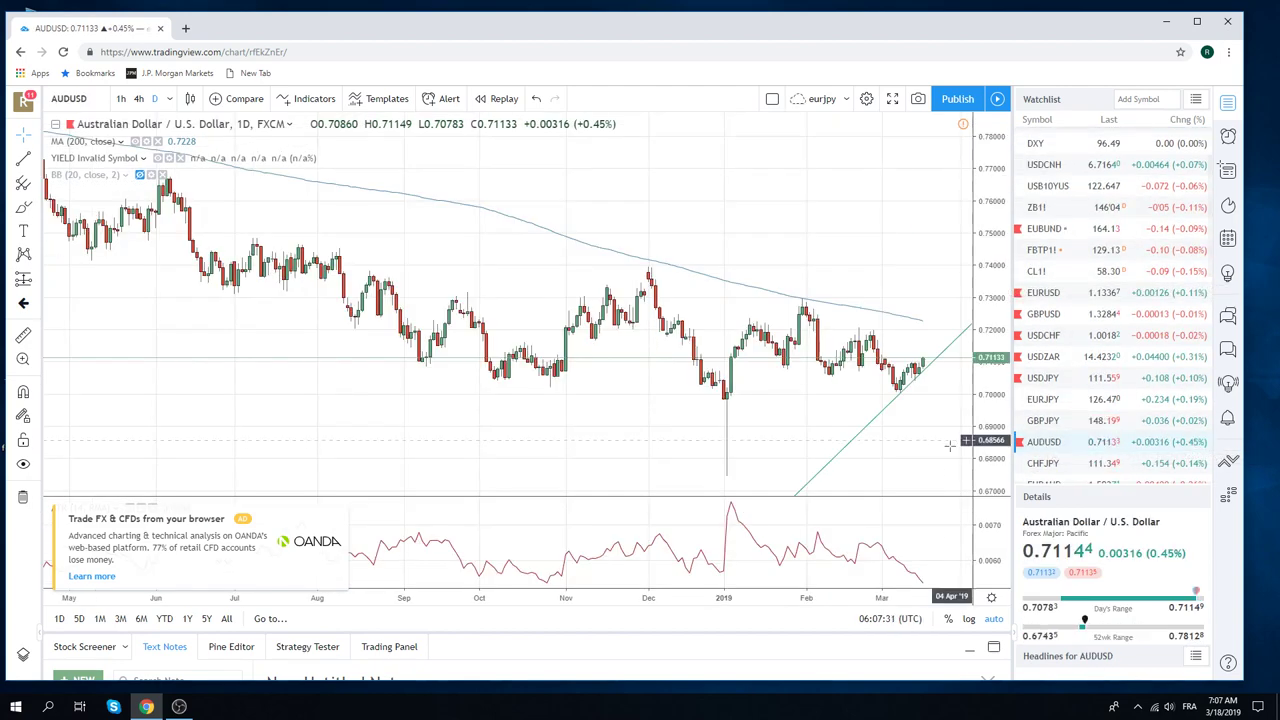
scroll(921, 447, "up", 2)
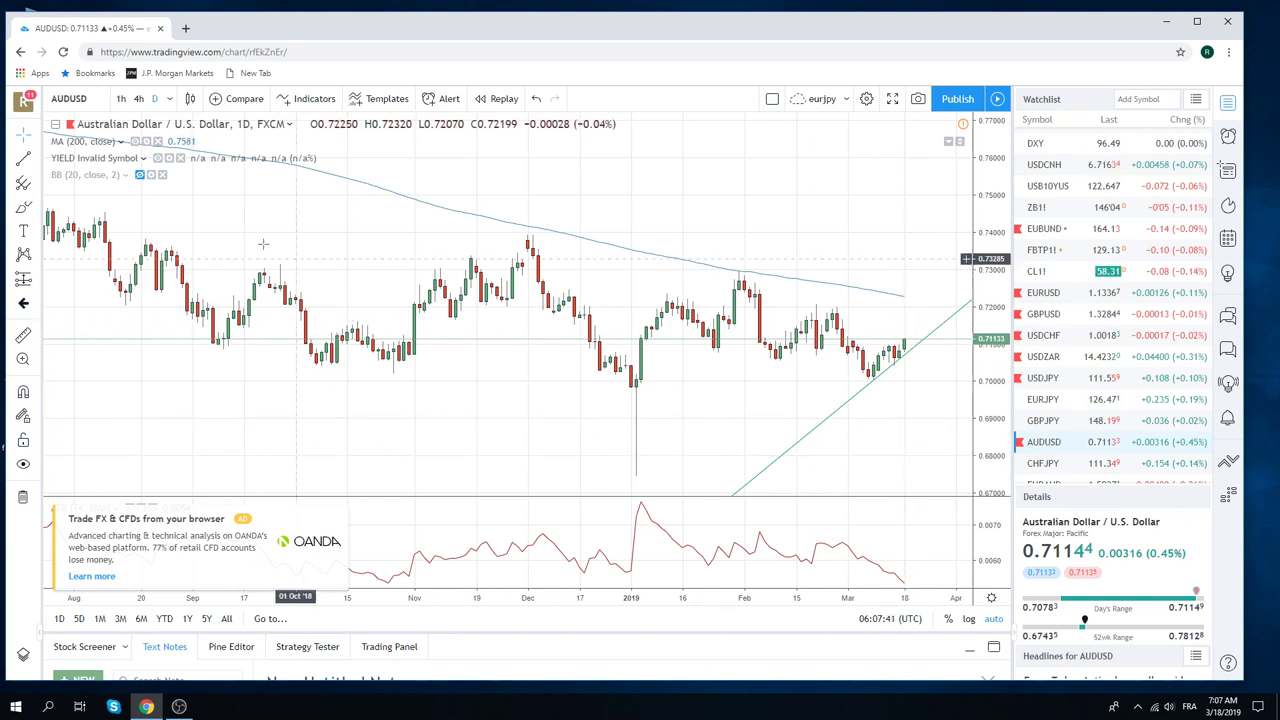
left_click(121, 99)
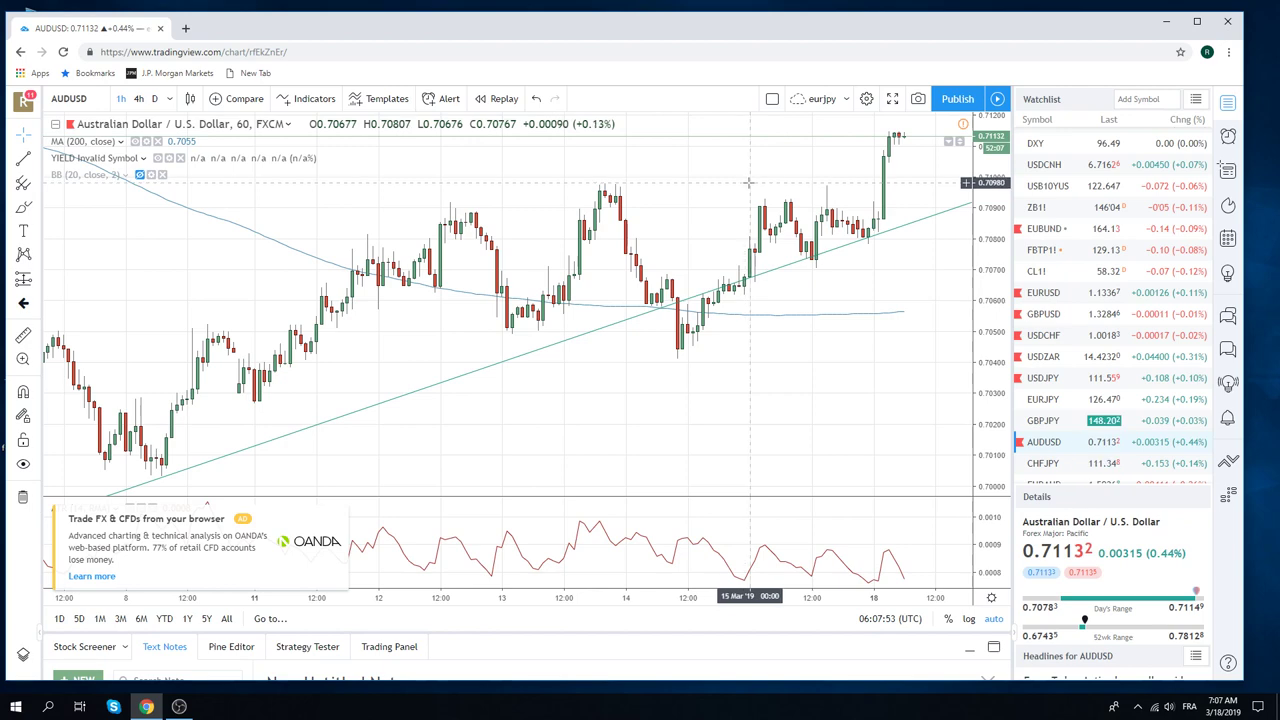
left_click(154, 98)
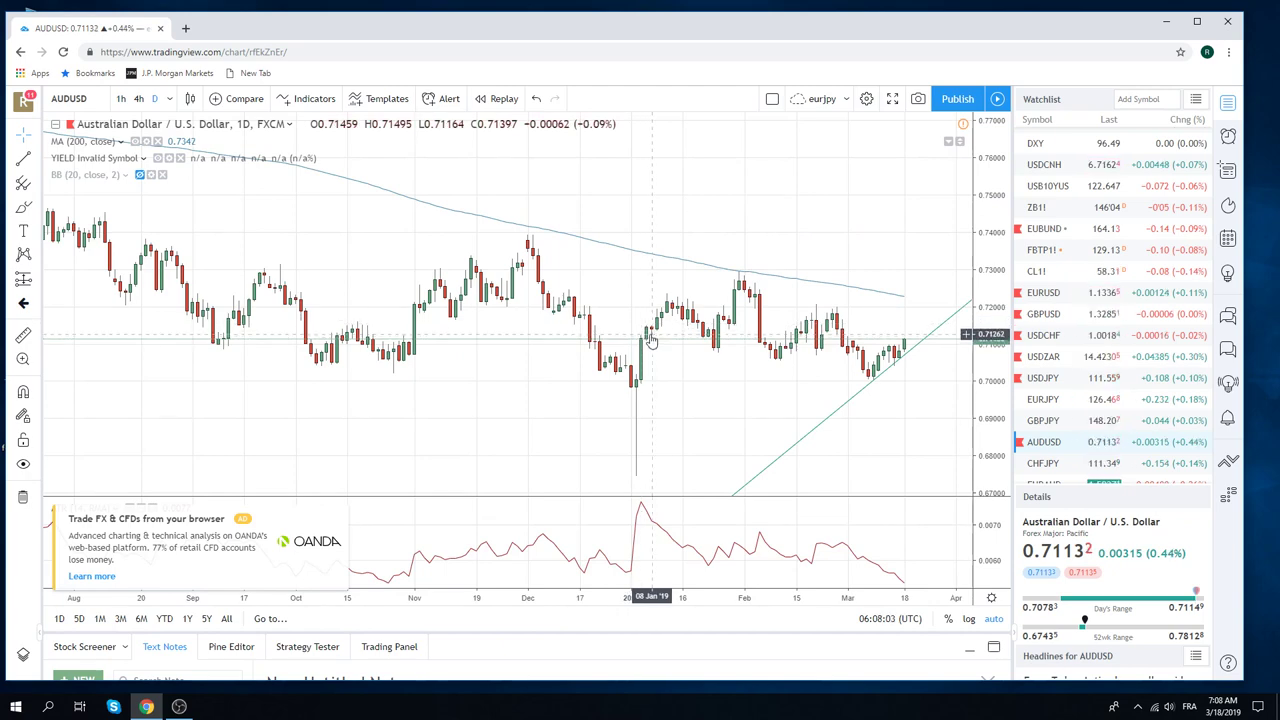
scroll(1075, 372, "down", 1)
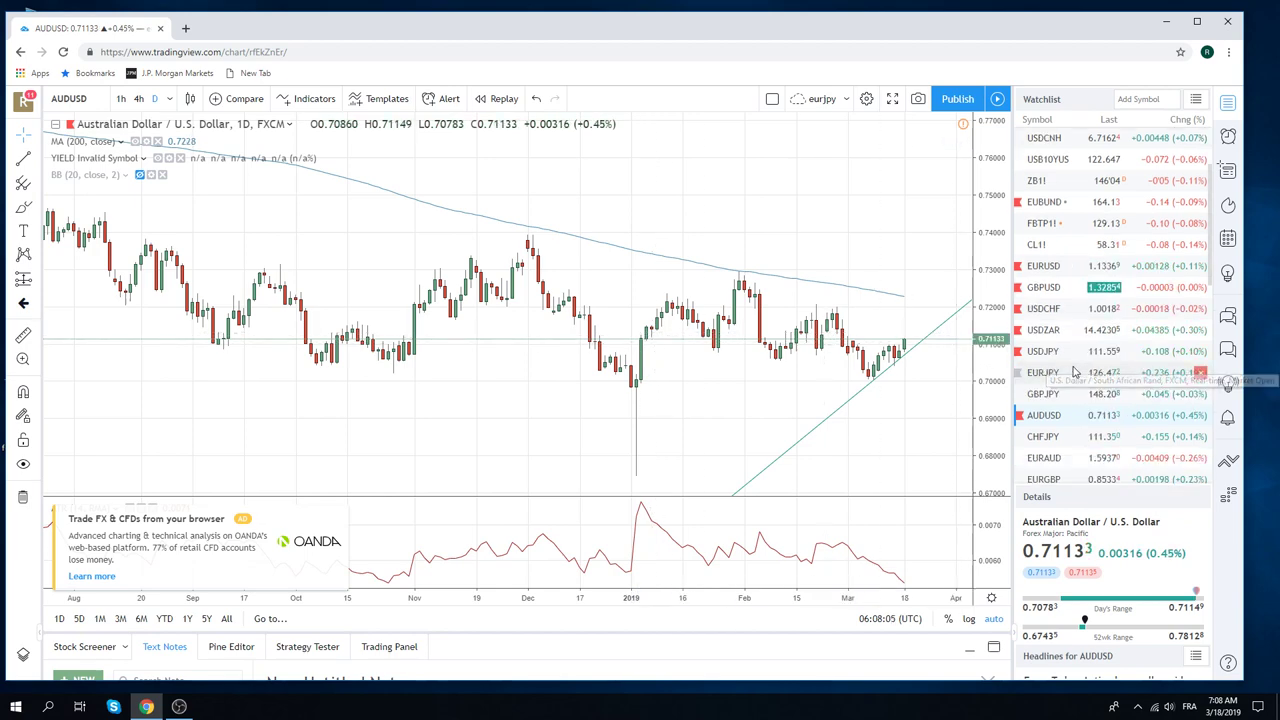
scroll(1075, 372, "down", 1)
scroll(1073, 373, "down", 2)
scroll(1070, 375, "down", 3)
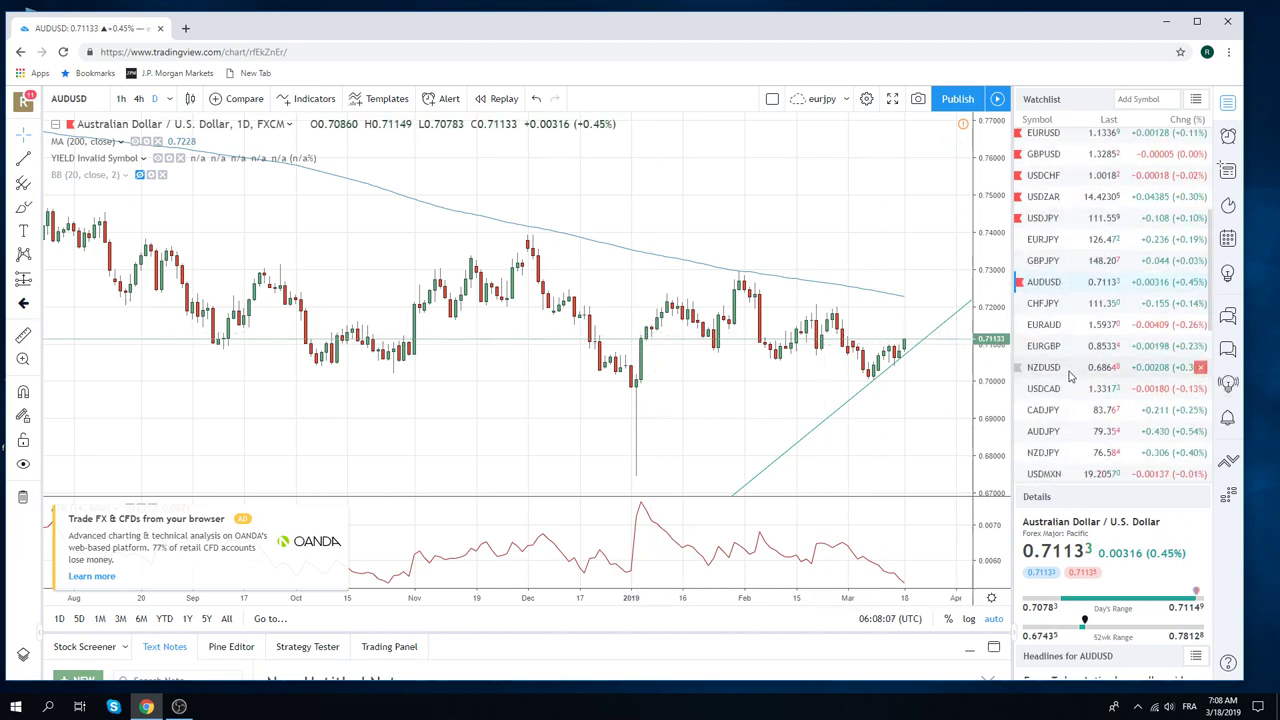
- Load the AUDJPY daily chart from the watchlist
left_click(1060, 431)
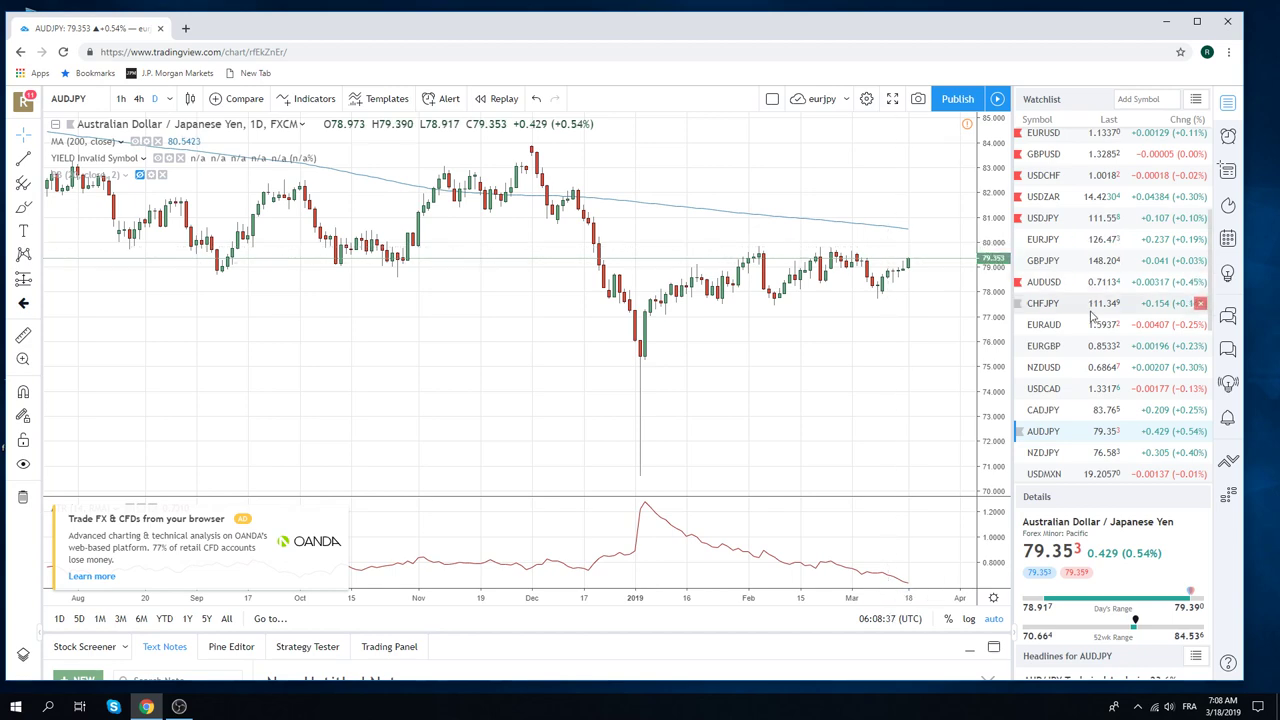
- Load USDJPY from the watchlist, then zoom in and back out to inspect its two trendlines
left_click(1051, 222)
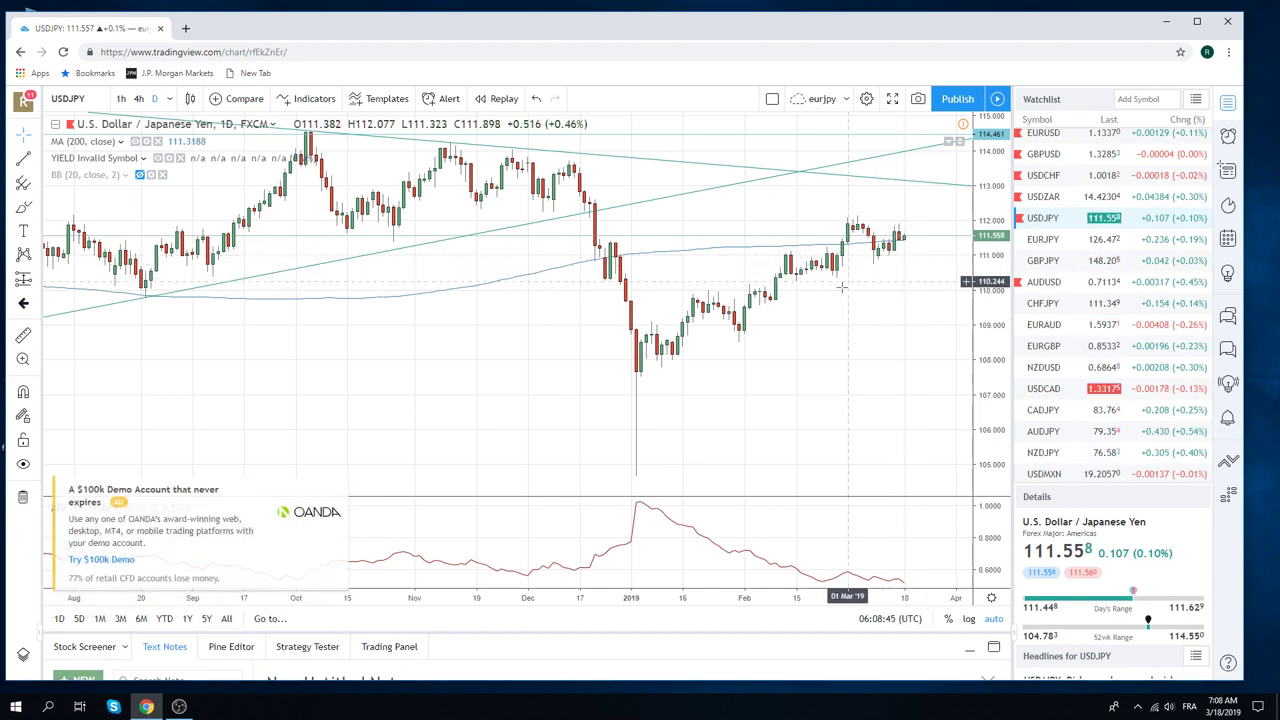
scroll(845, 288, "up", 3)
scroll(845, 288, "up", 2)
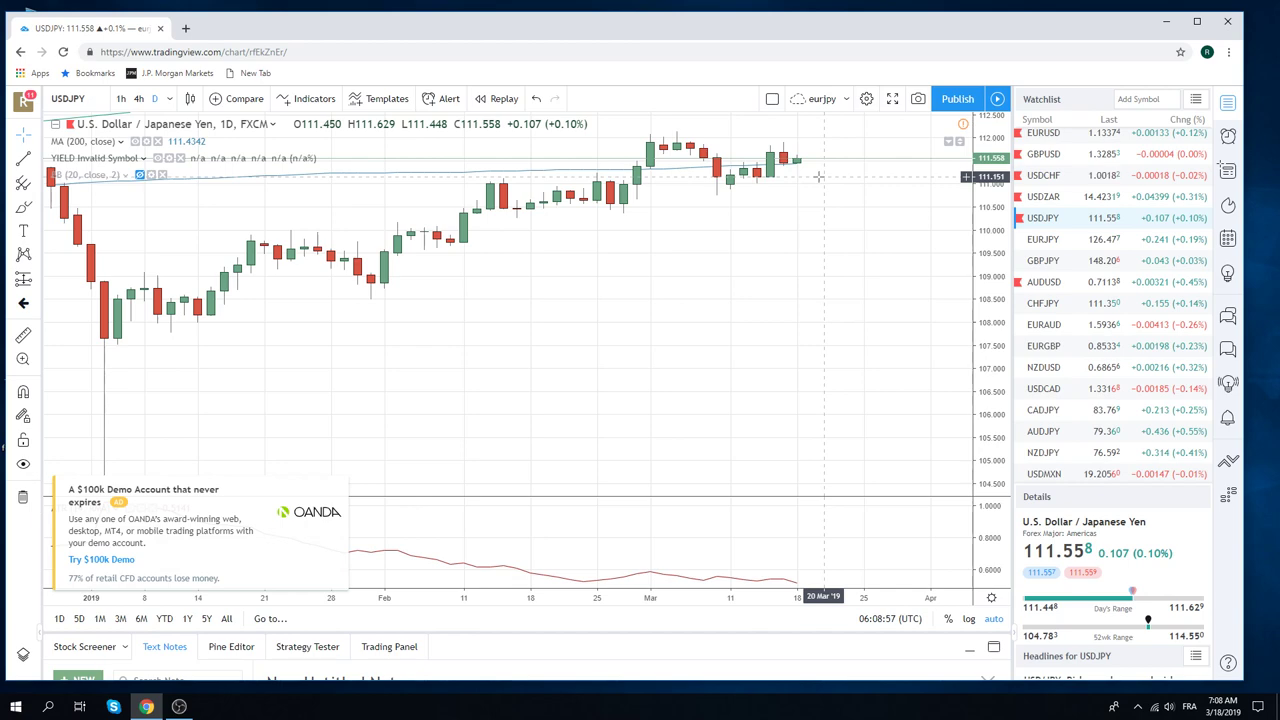
scroll(831, 282, "down", 2)
scroll(834, 292, "down", 2)
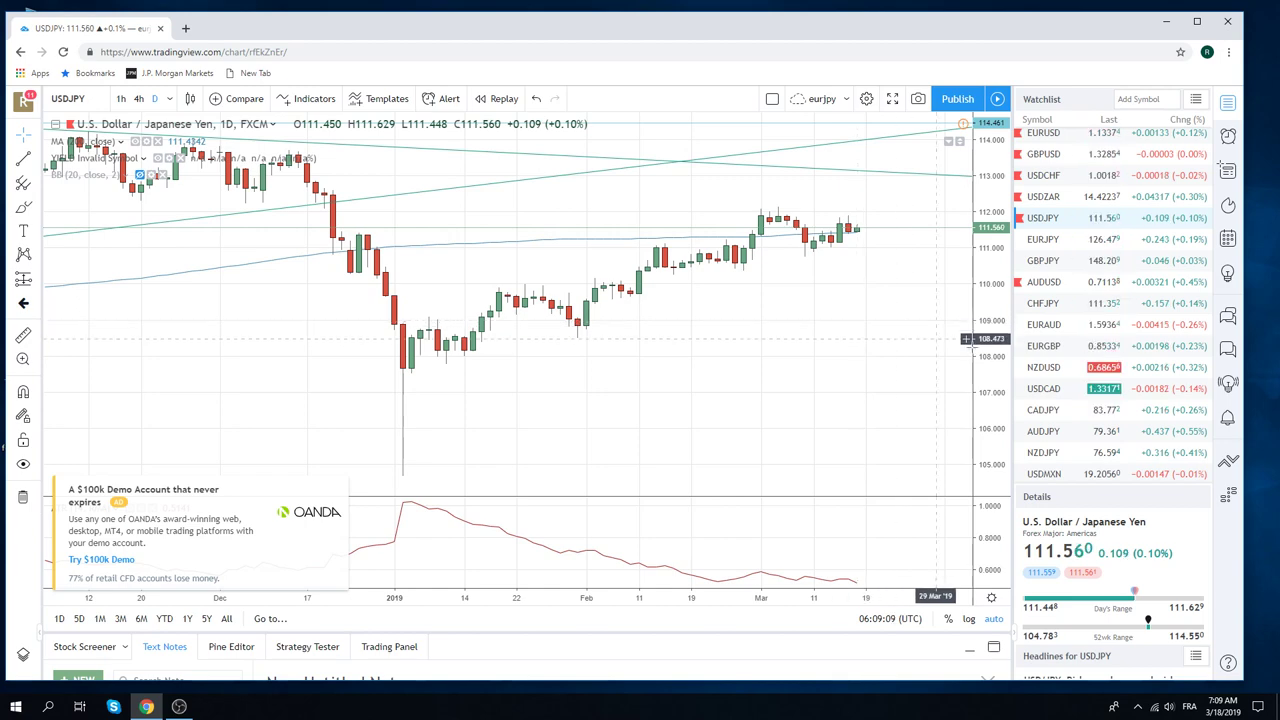
- Load the USDCAD daily chart, then scroll the watchlist down and back up
left_click(1057, 389)
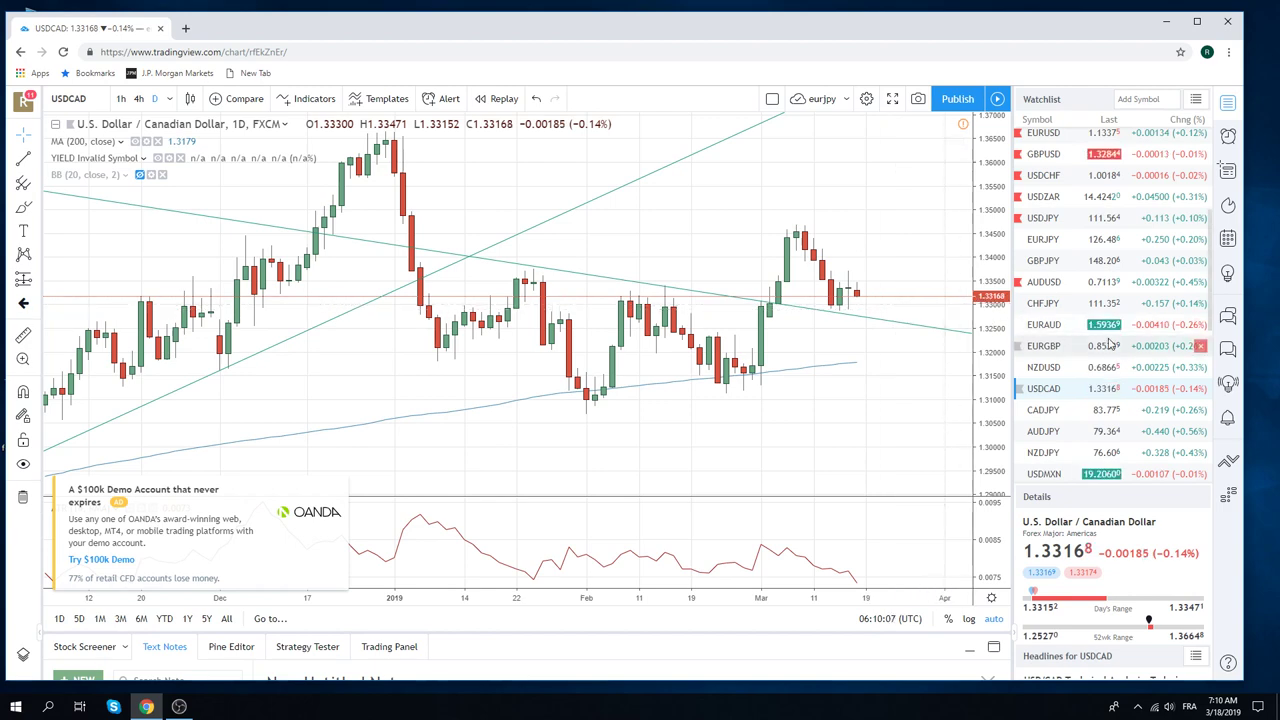
scroll(1100, 335, "down", 2)
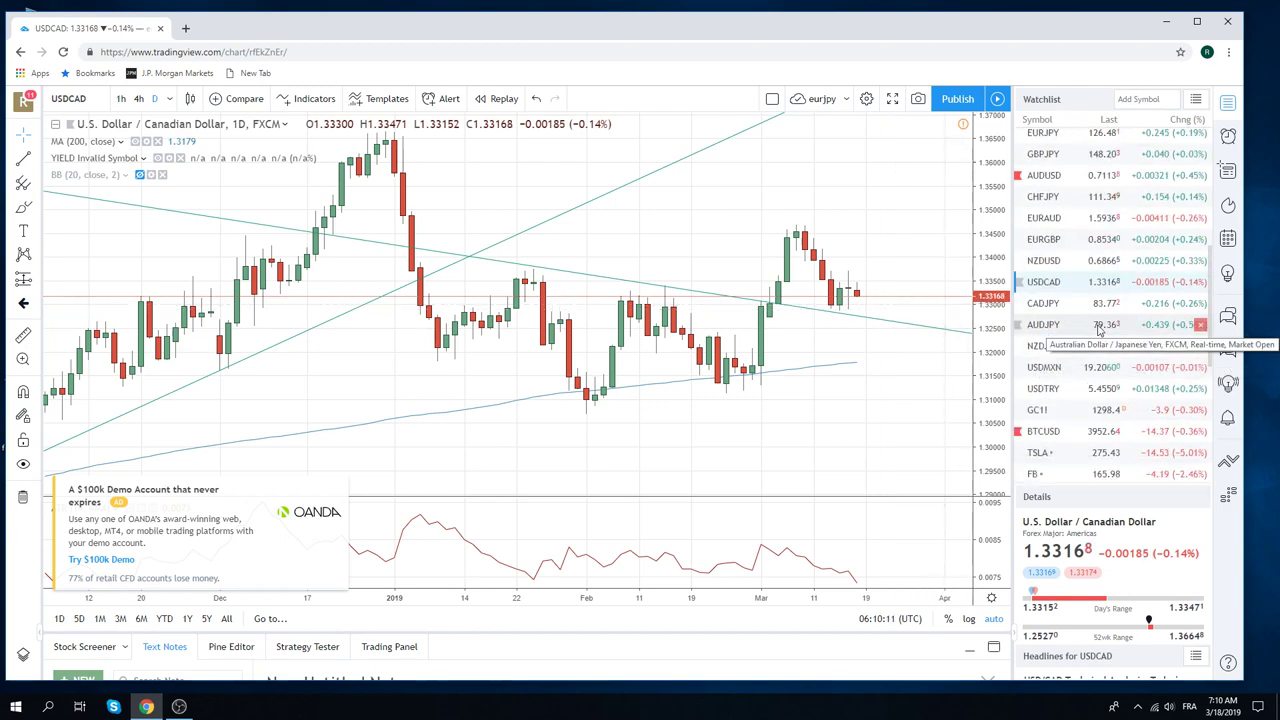
scroll(1100, 331, "up", 3)
scroll(1104, 332, "up", 3)
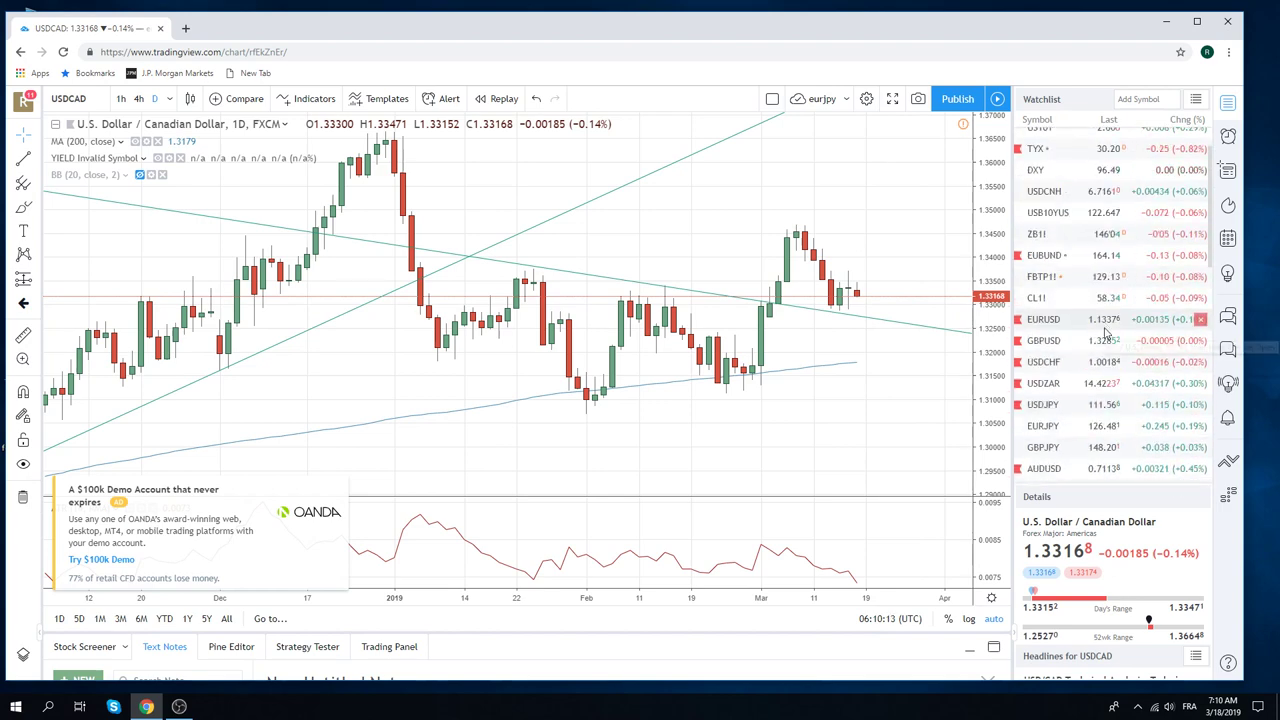
- Load the CL1! crude oil futures chart, then scroll through the watchlist
left_click(1048, 300)
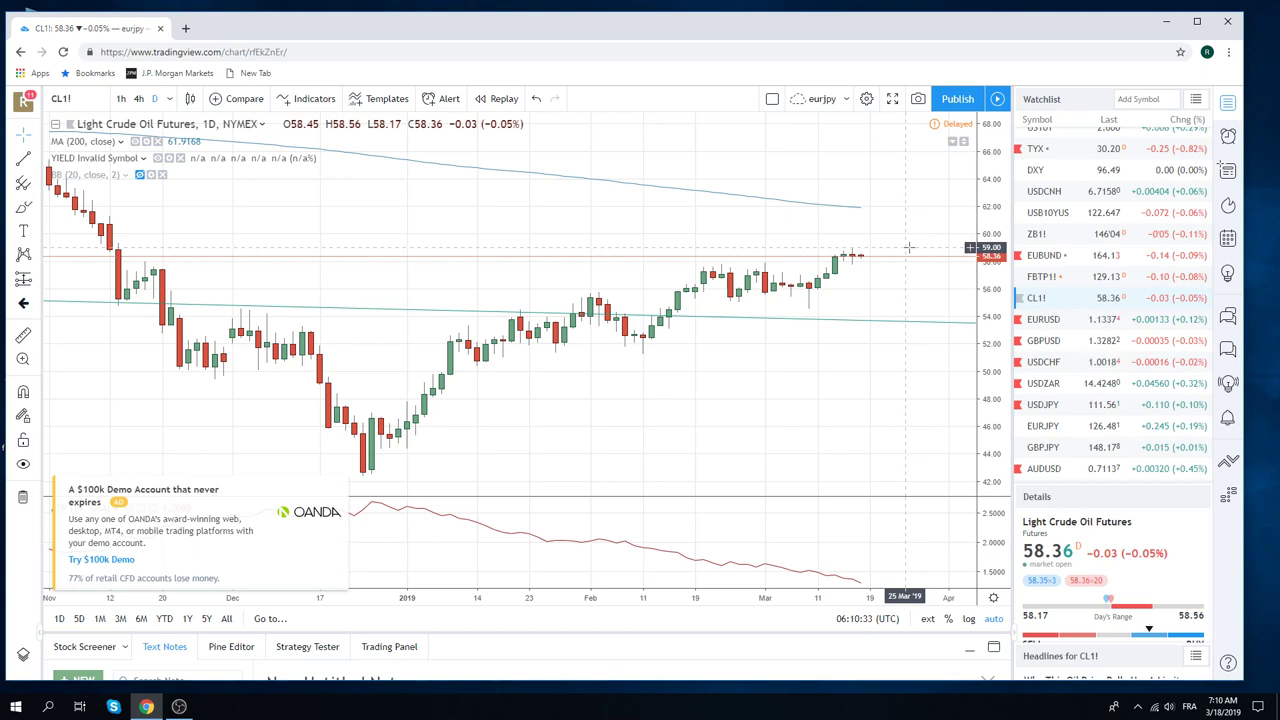
scroll(1080, 290, "down", 1)
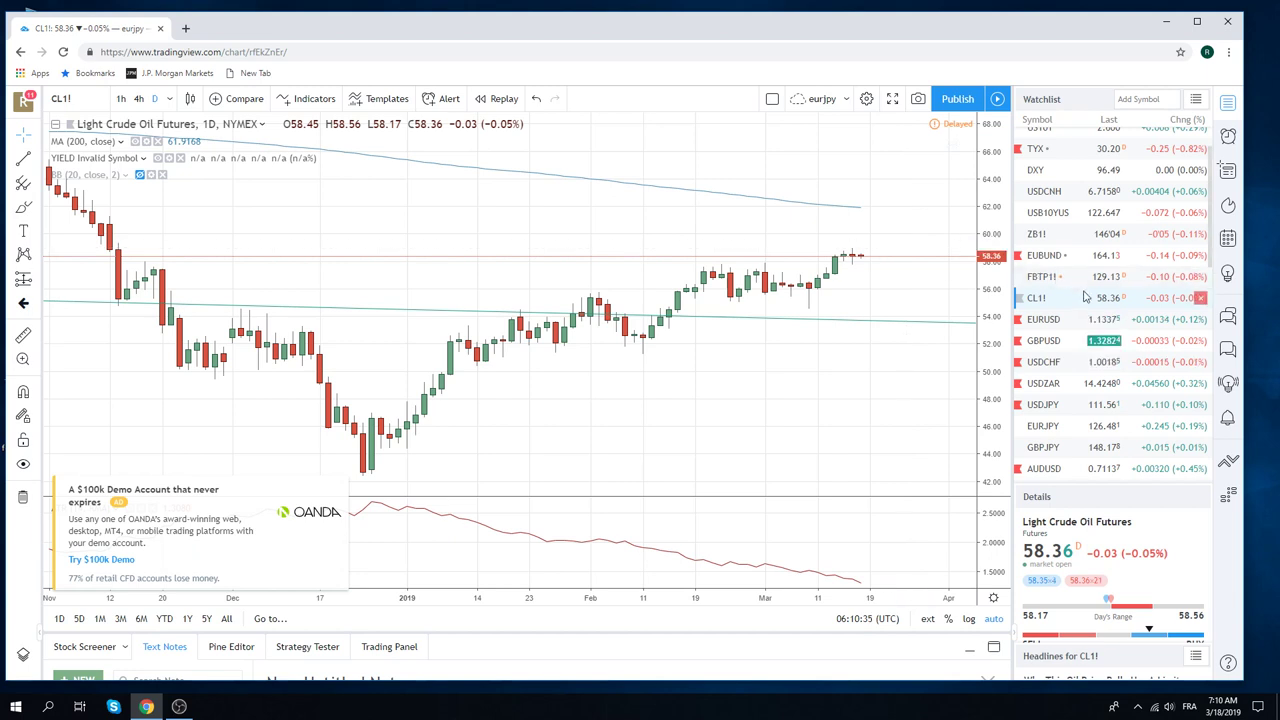
scroll(1100, 390, "down", 1)
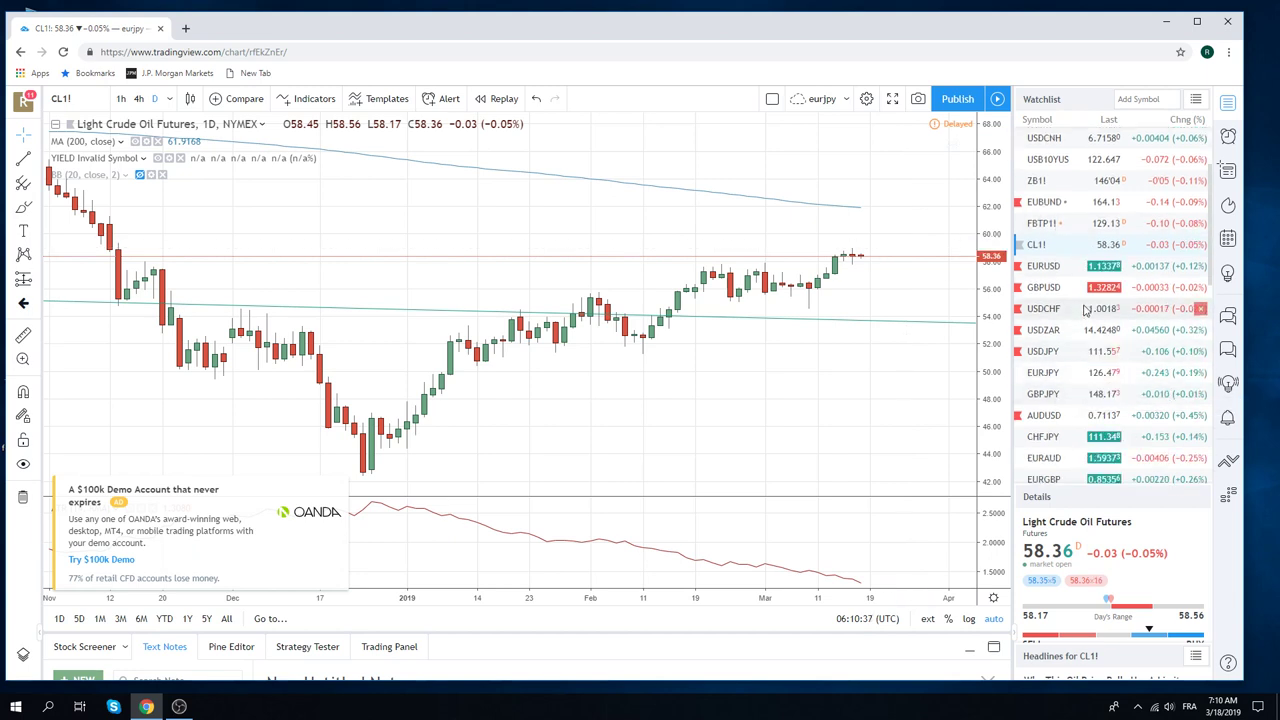
scroll(1088, 330, "down", 2)
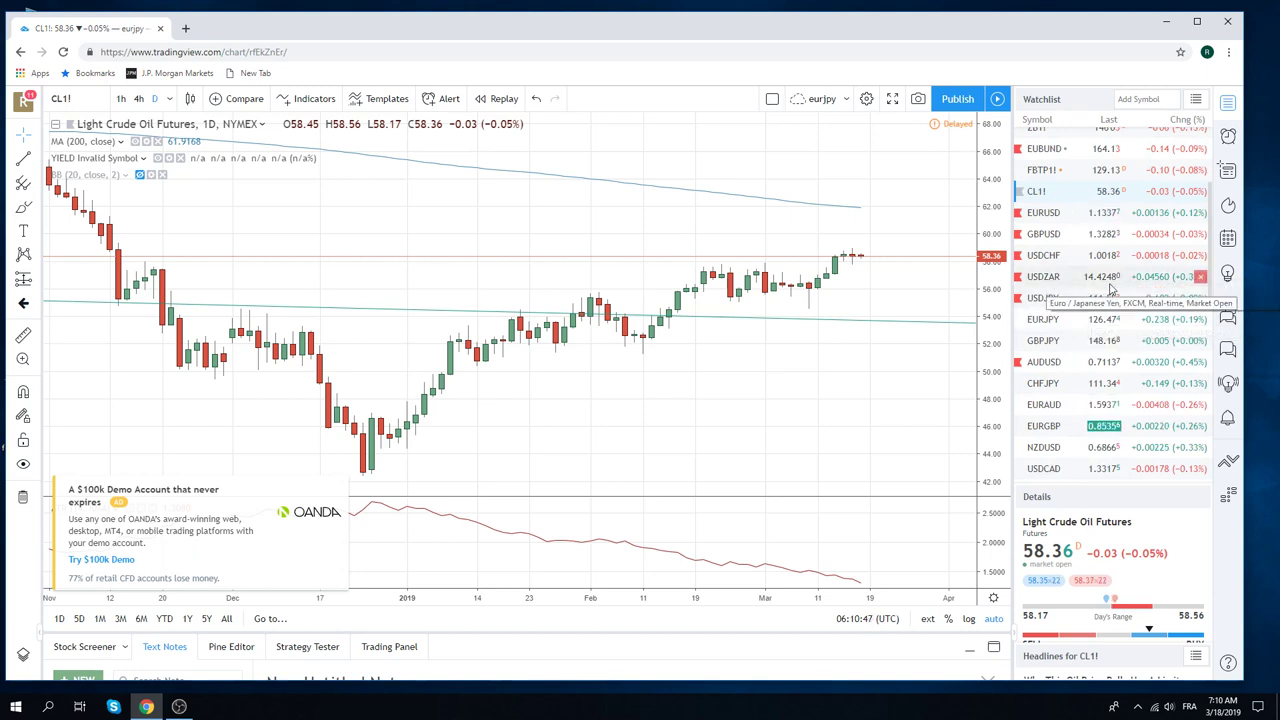
scroll(1110, 290, "down", 1)
scroll(1110, 289, "down", 1)
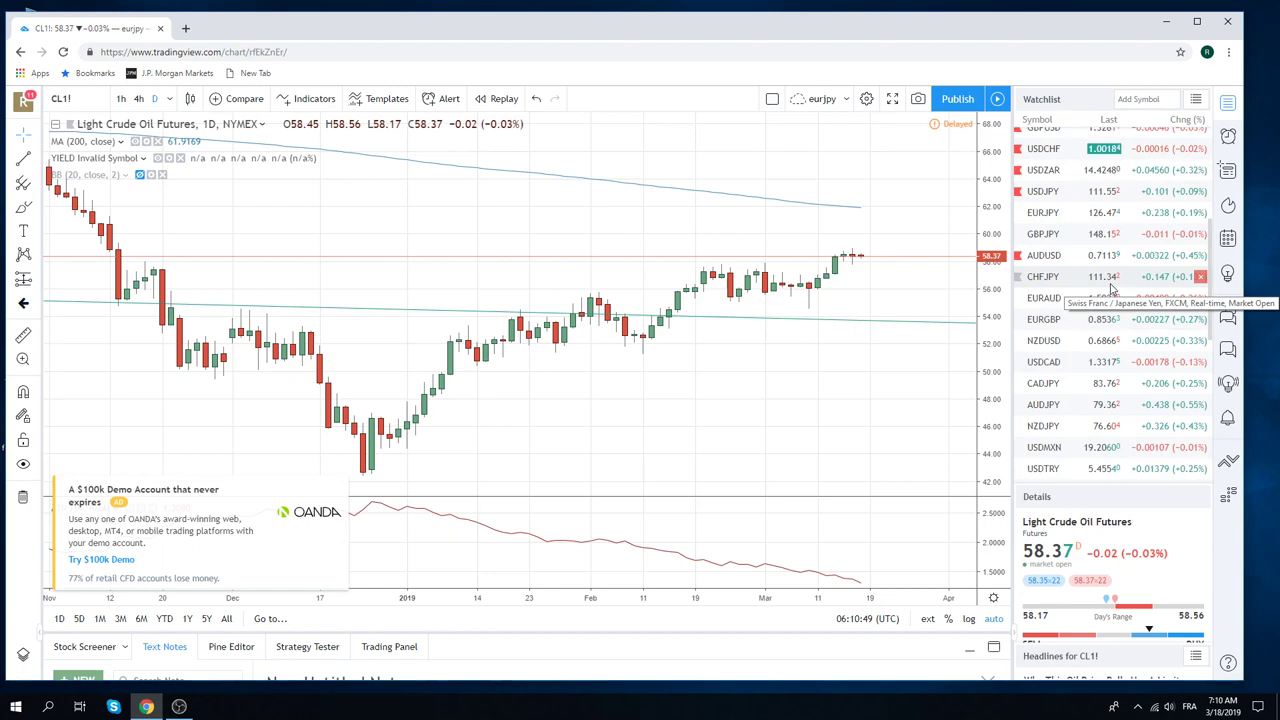
scroll(1110, 290, "up", 1)
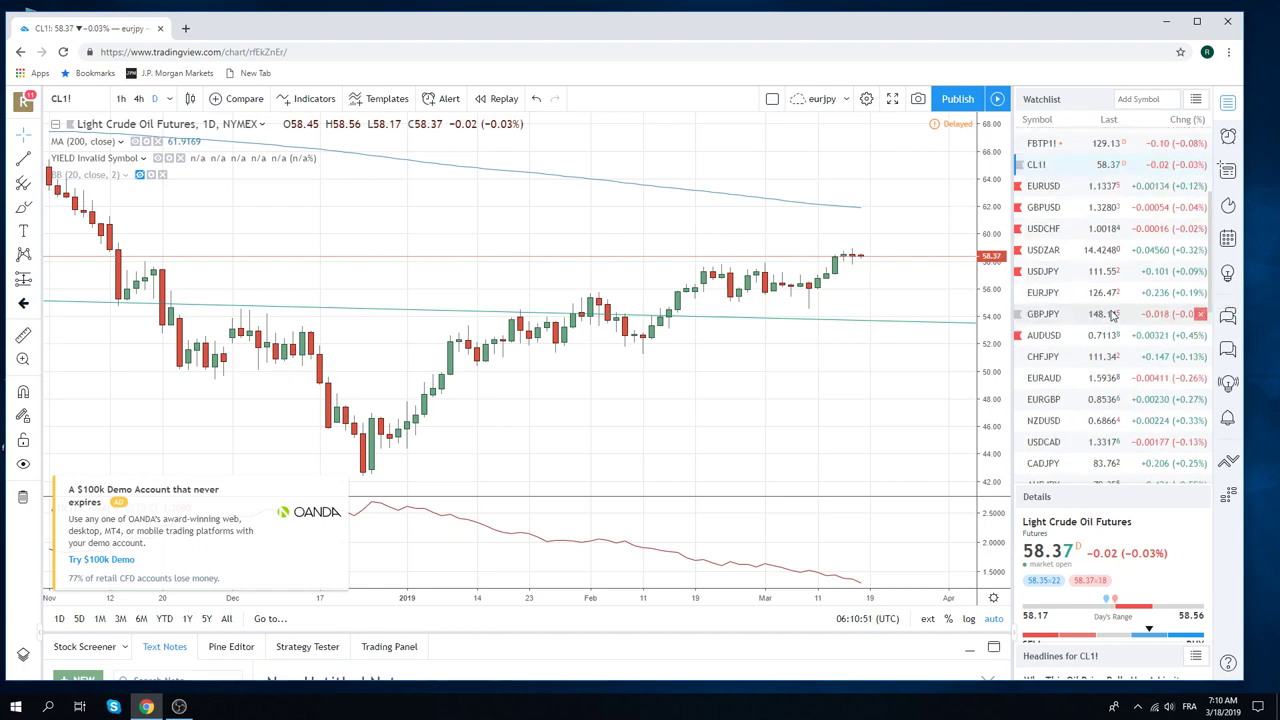
scroll(1112, 310, "up", 2)
- View EUBUND briefly, then load ES1! from the top of the watchlist
left_click(1045, 202)
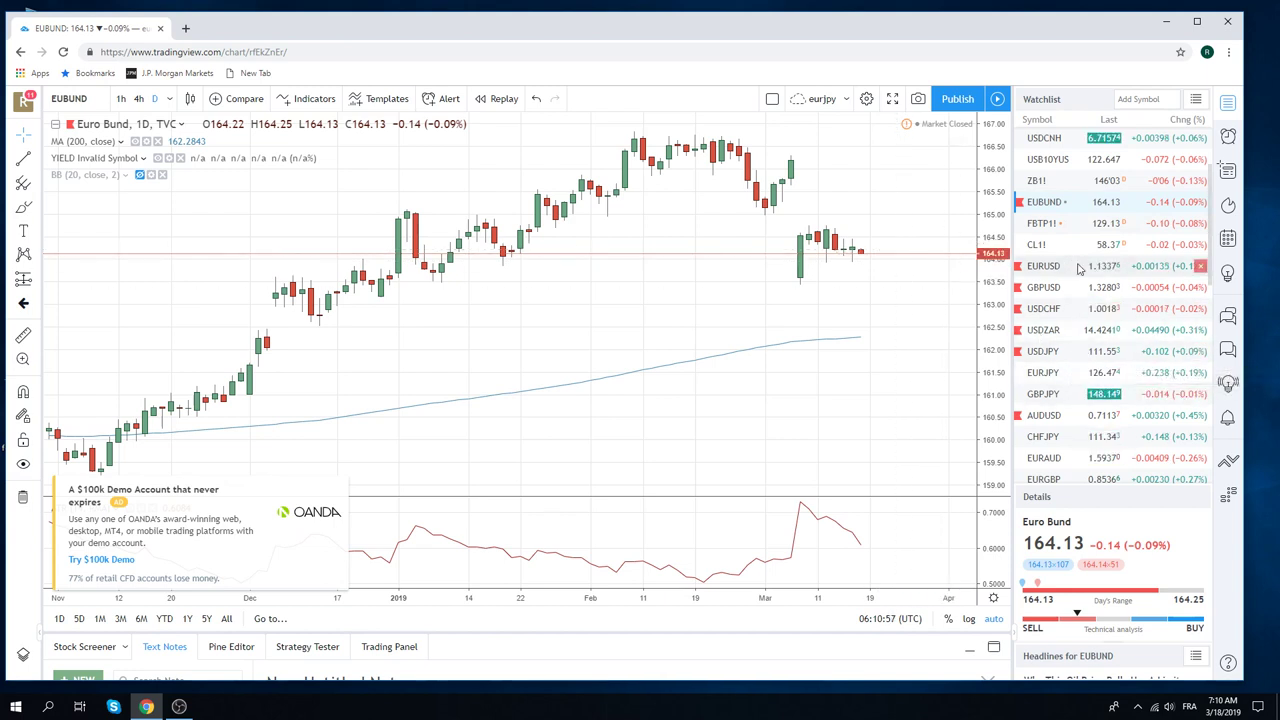
scroll(1090, 281, "up", 2)
scroll(1090, 281, "up", 1)
left_click(1050, 144)
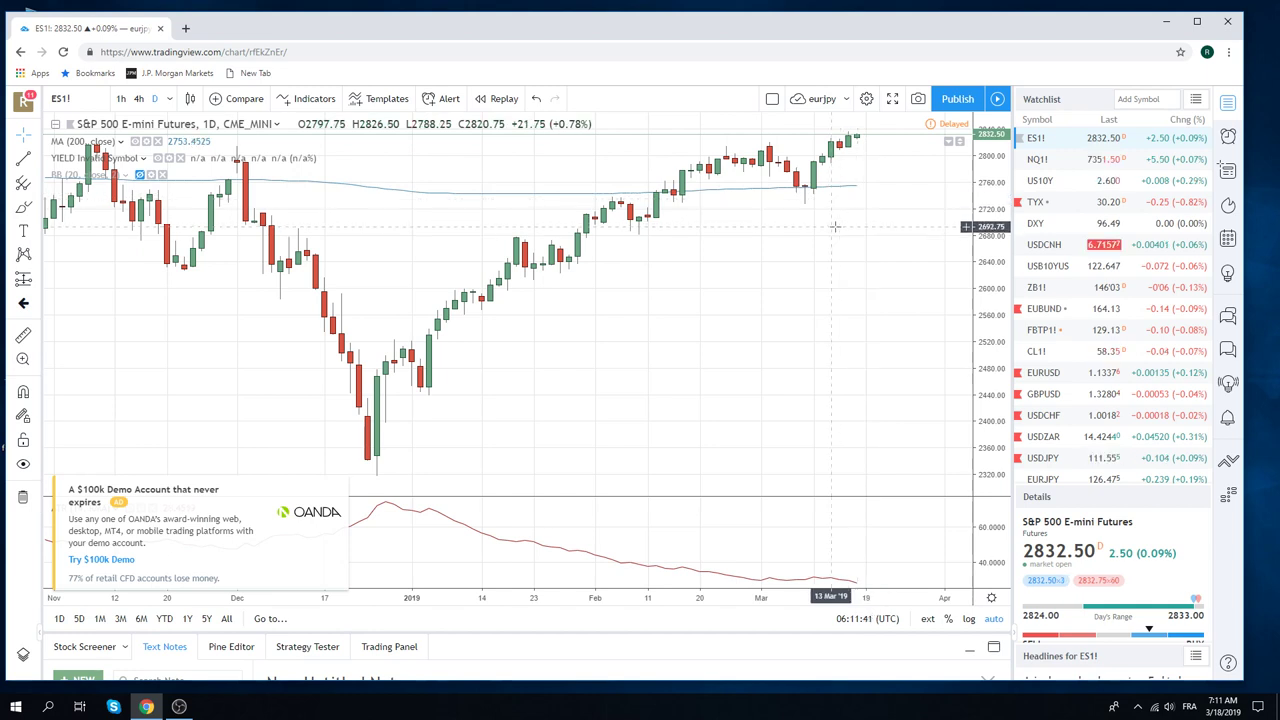
- Close the OANDA ad and decline the ad-free offer to reveal the ATR (14, RMA) pane
scroll(835, 230, "down", 1)
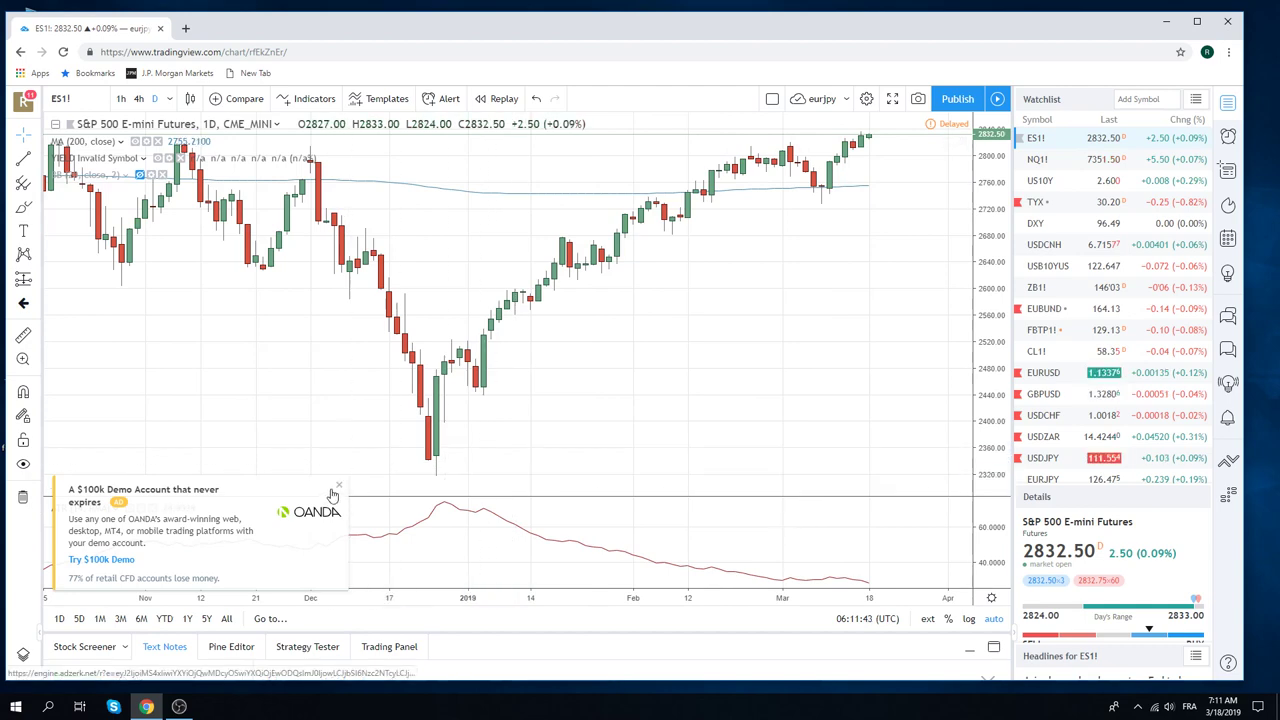
left_click(339, 490)
left_click(476, 486)
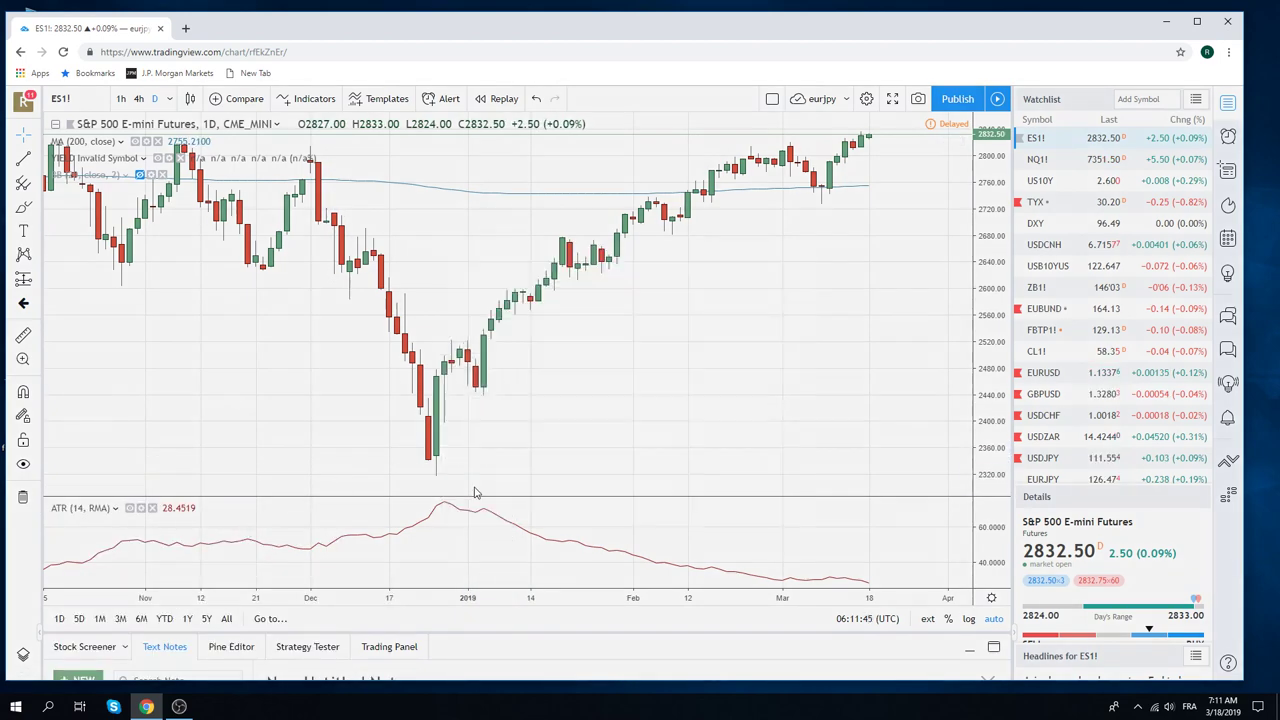